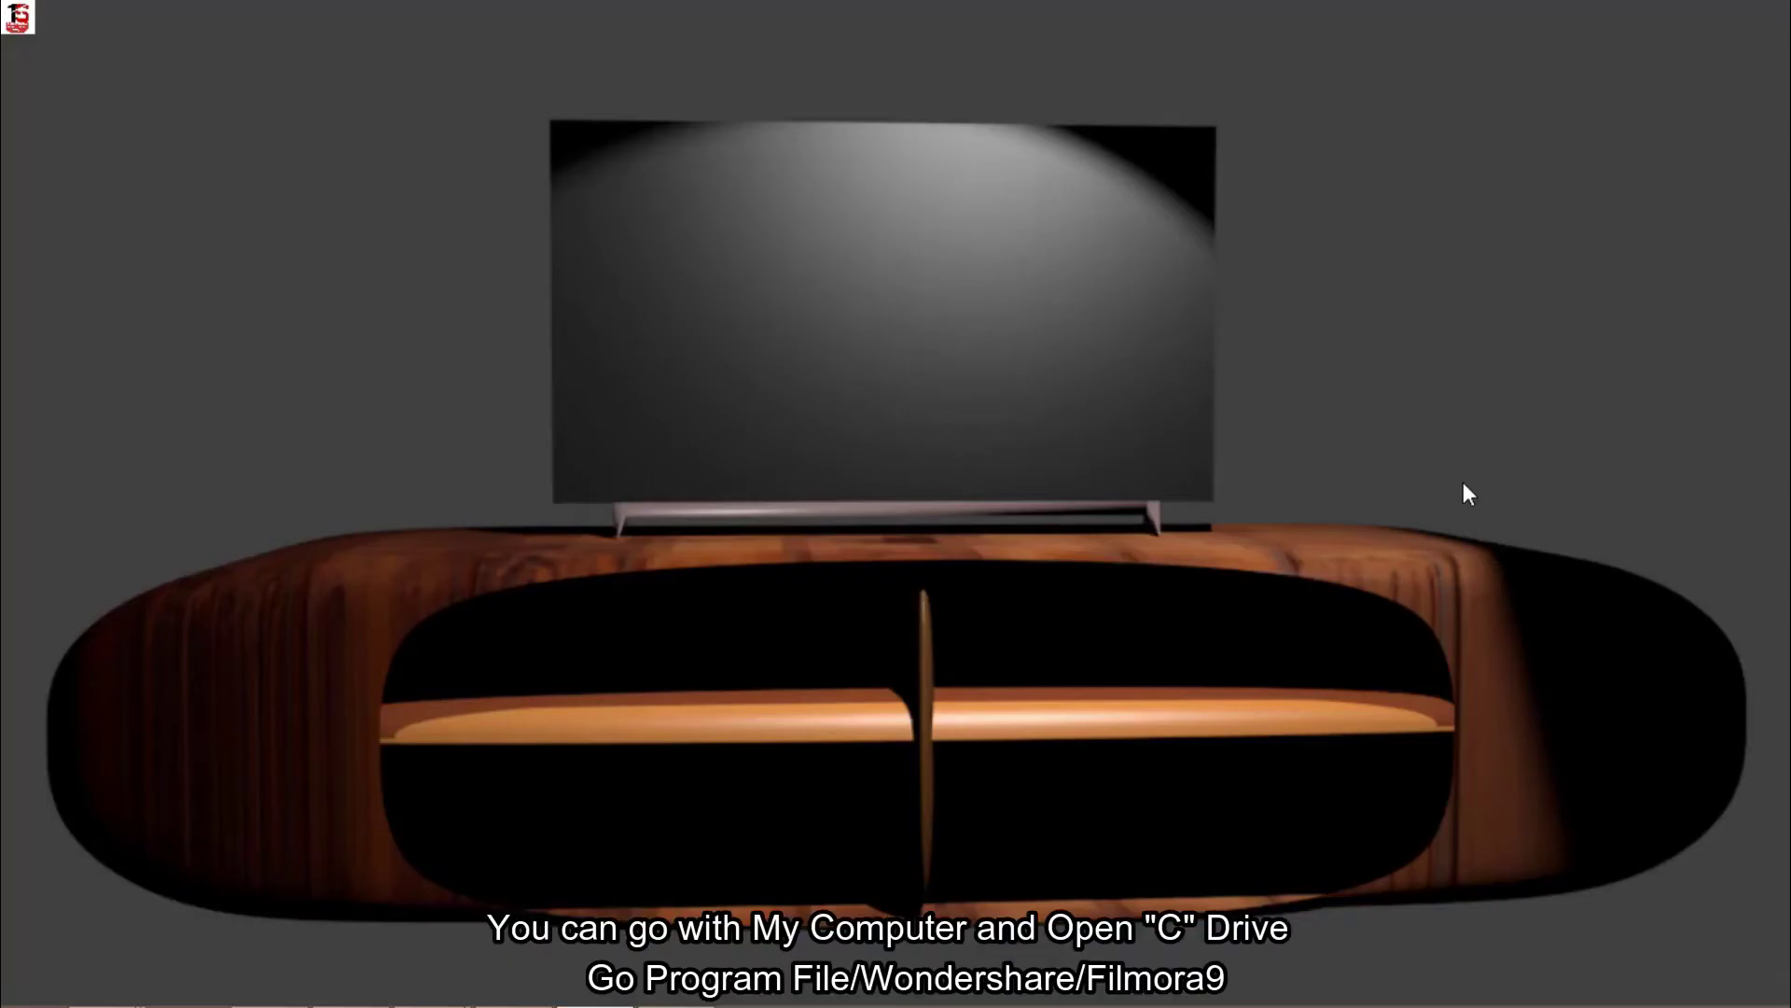
- Open File Explorer and go to the folder C:\Program Files\Wondershare\Filmora9
key("super+e")
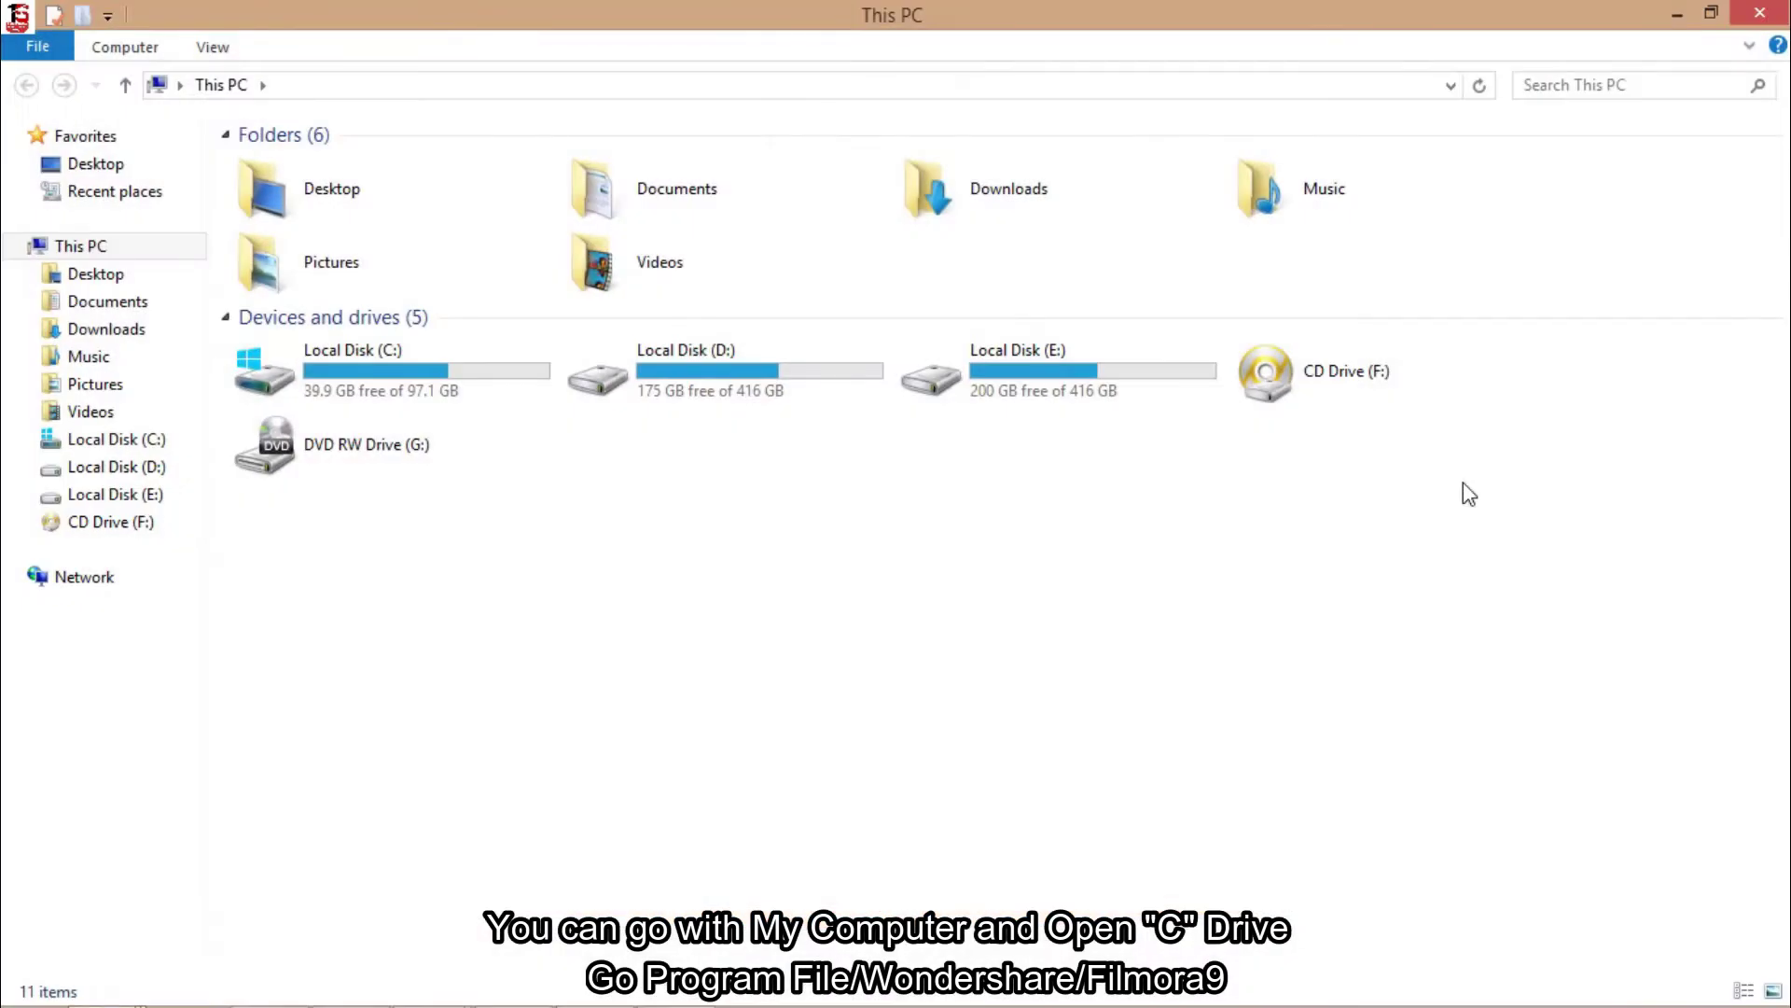
double_click(440, 369)
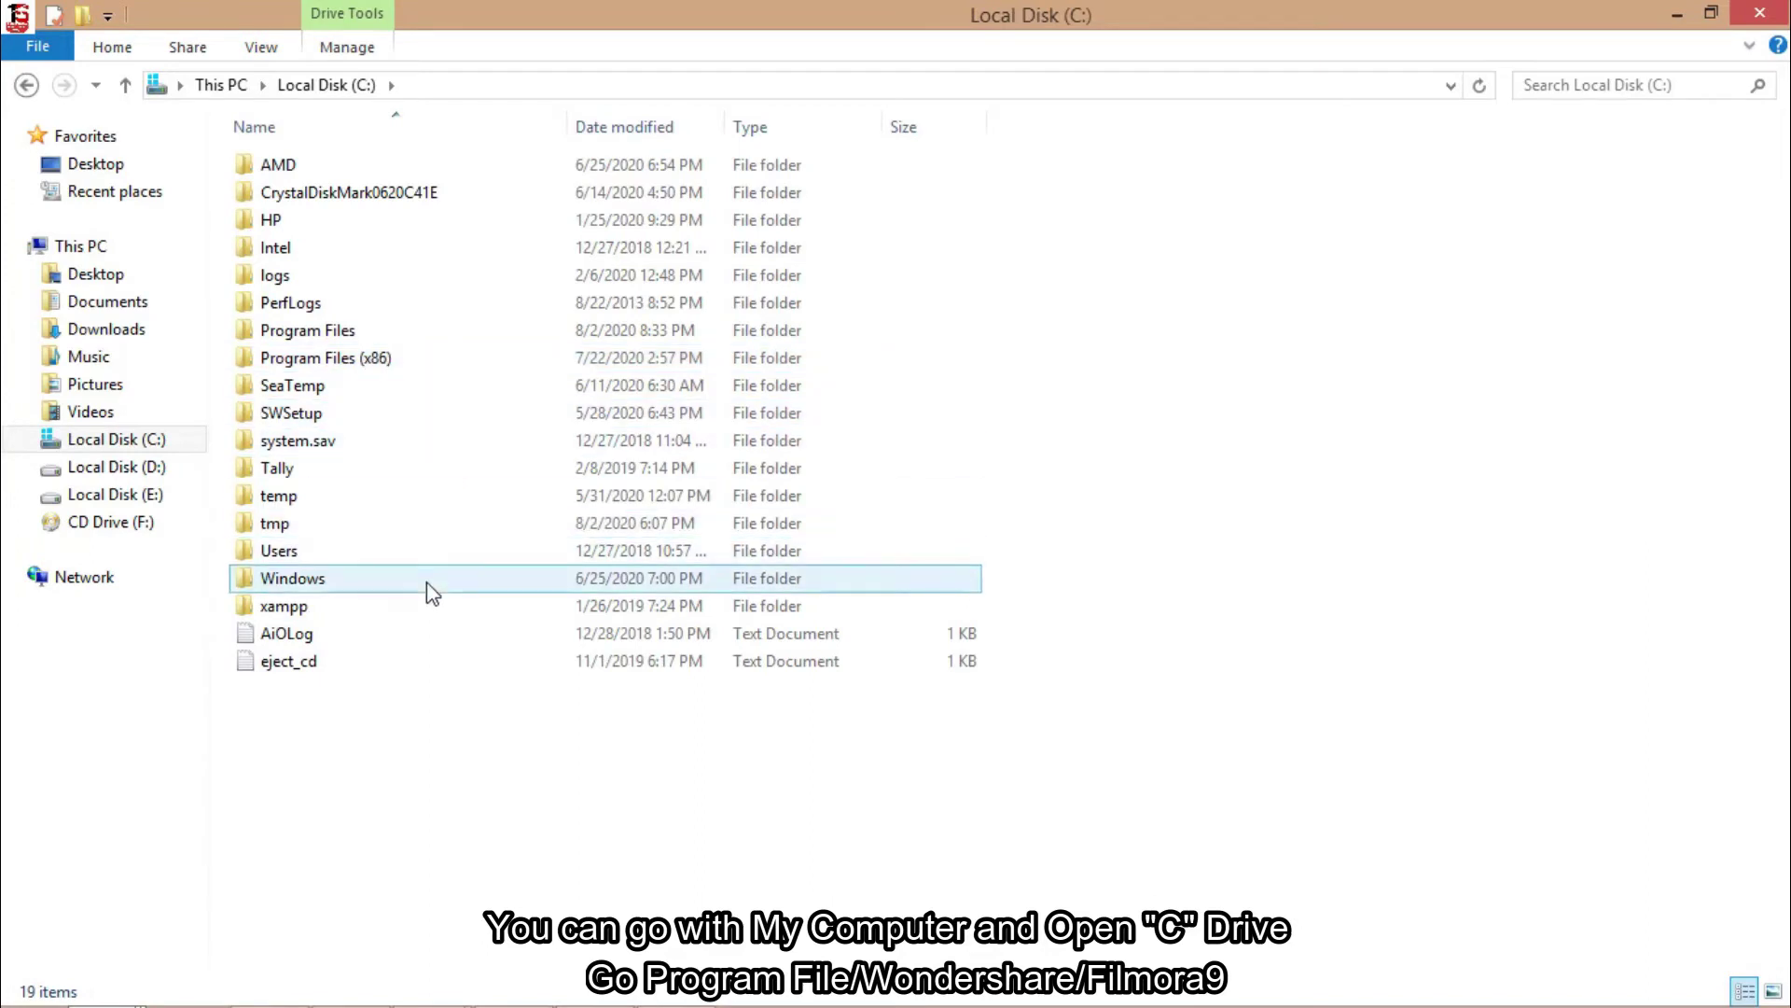
double_click(392, 337)
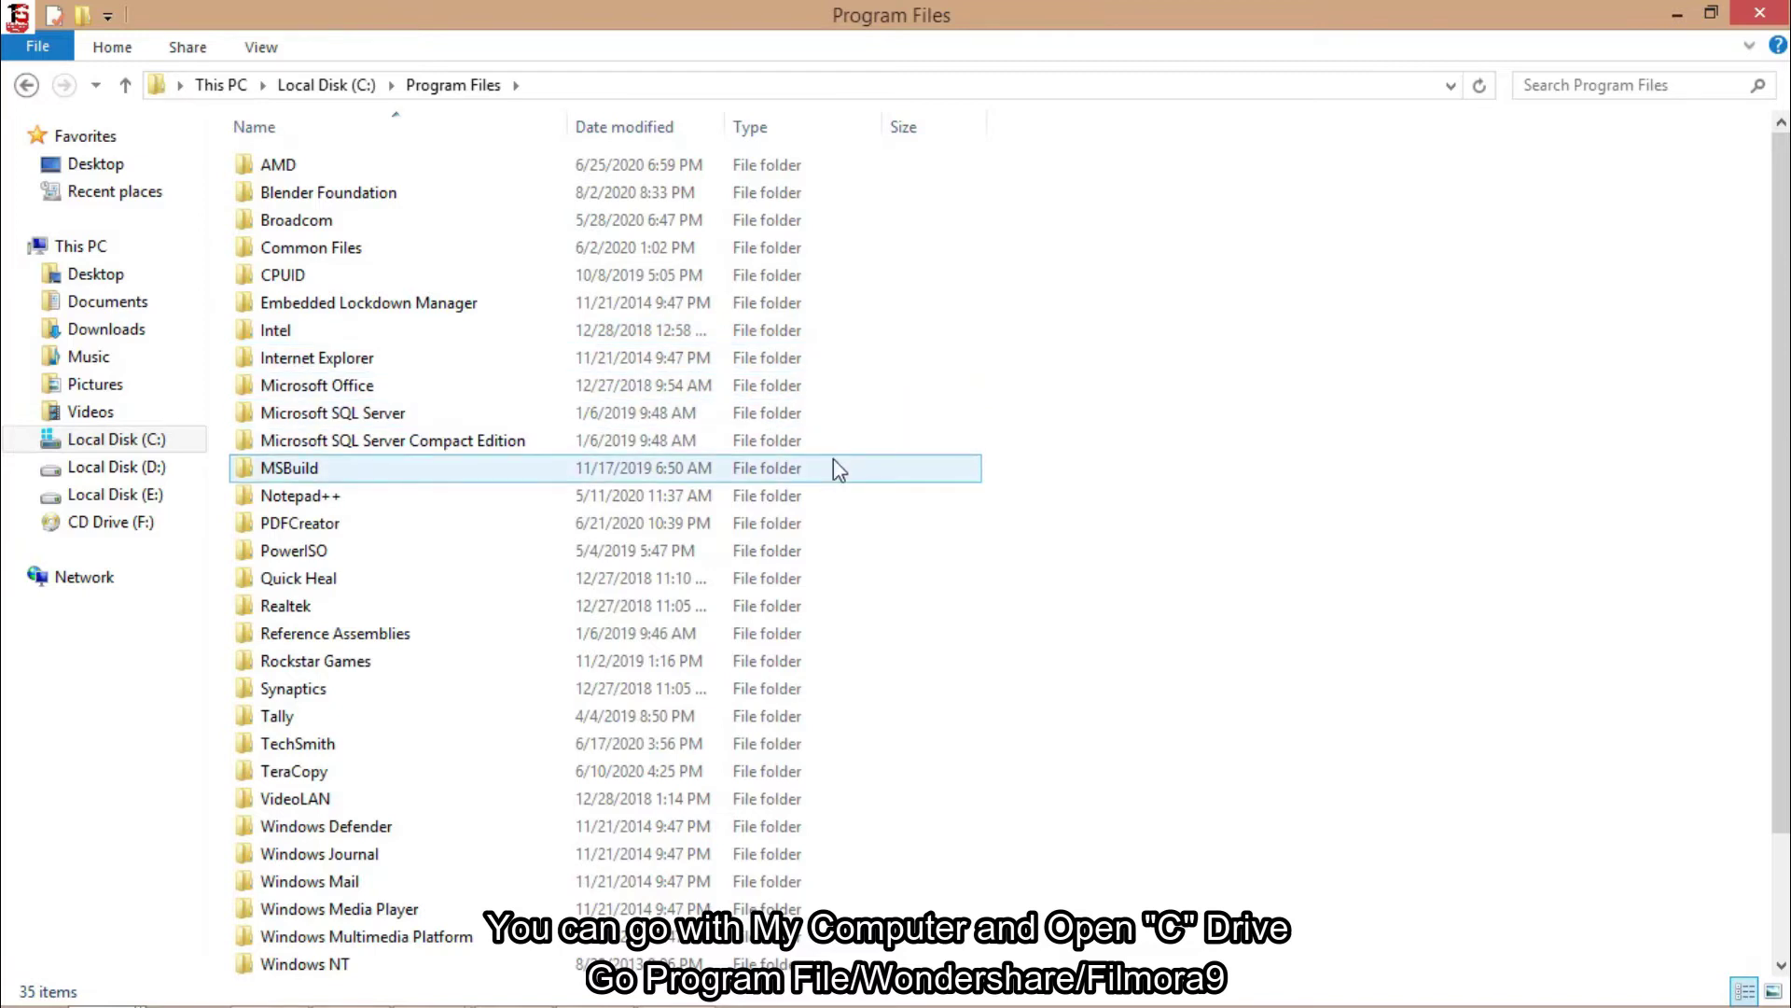
scroll(837, 469, "down", 2)
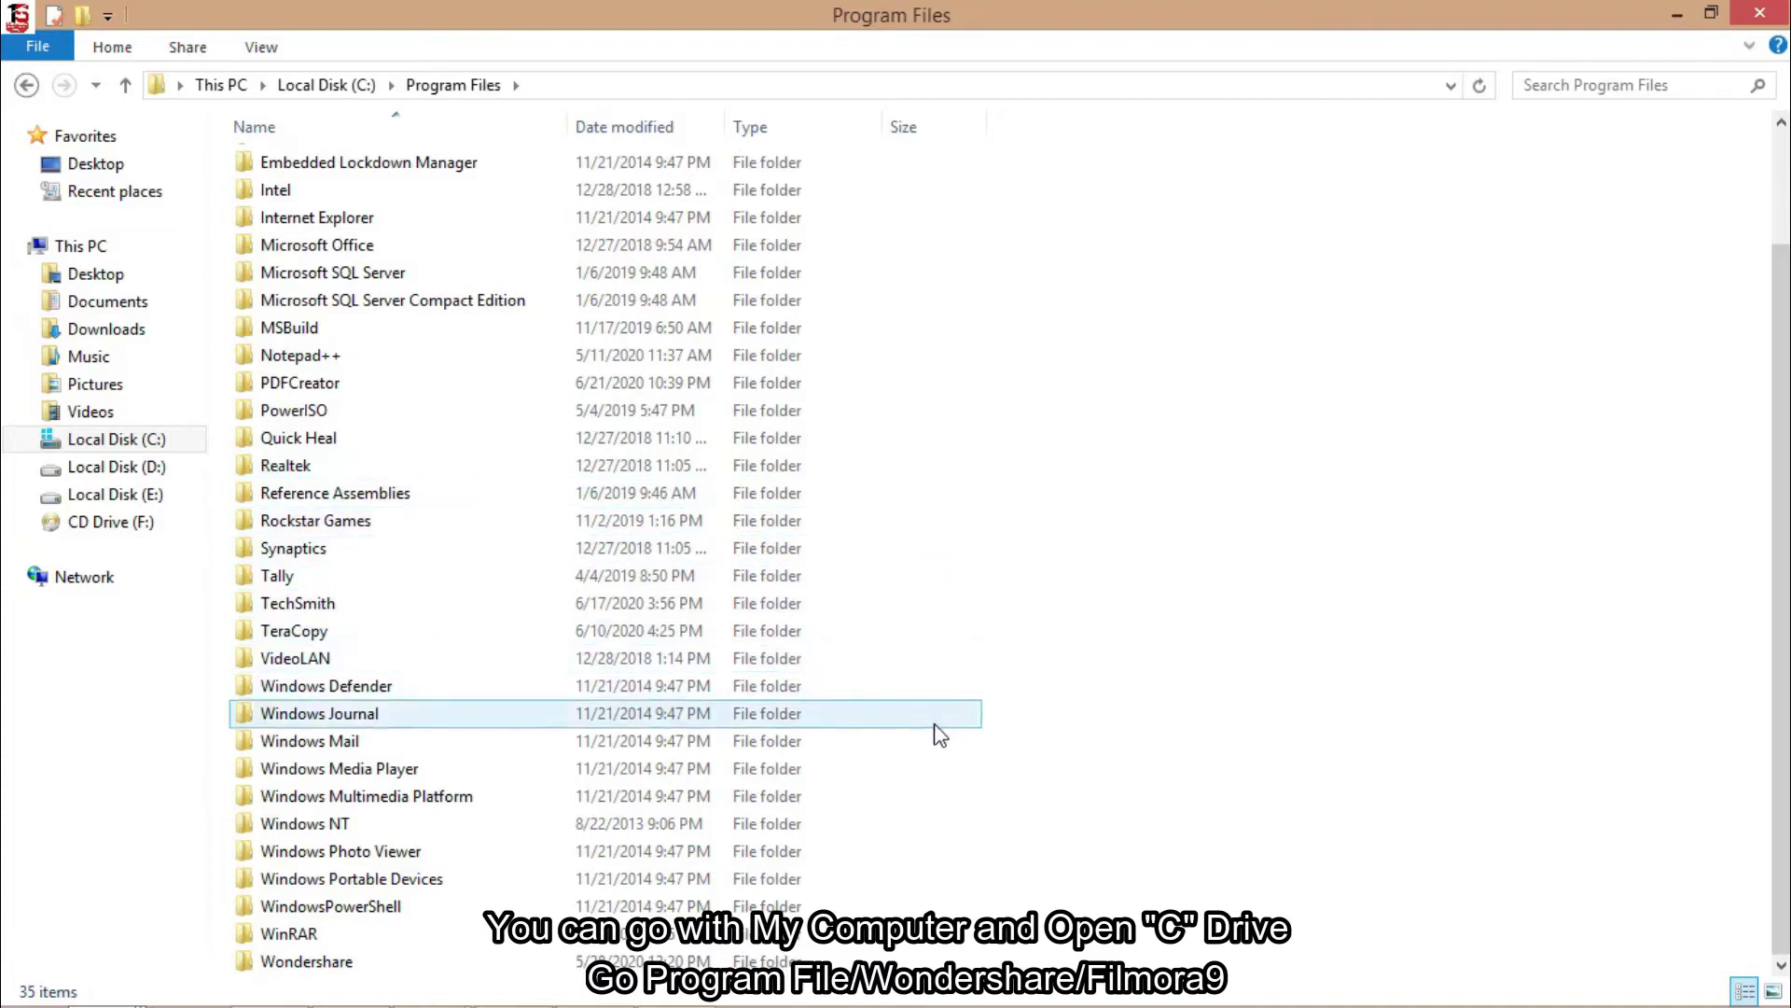
double_click(482, 966)
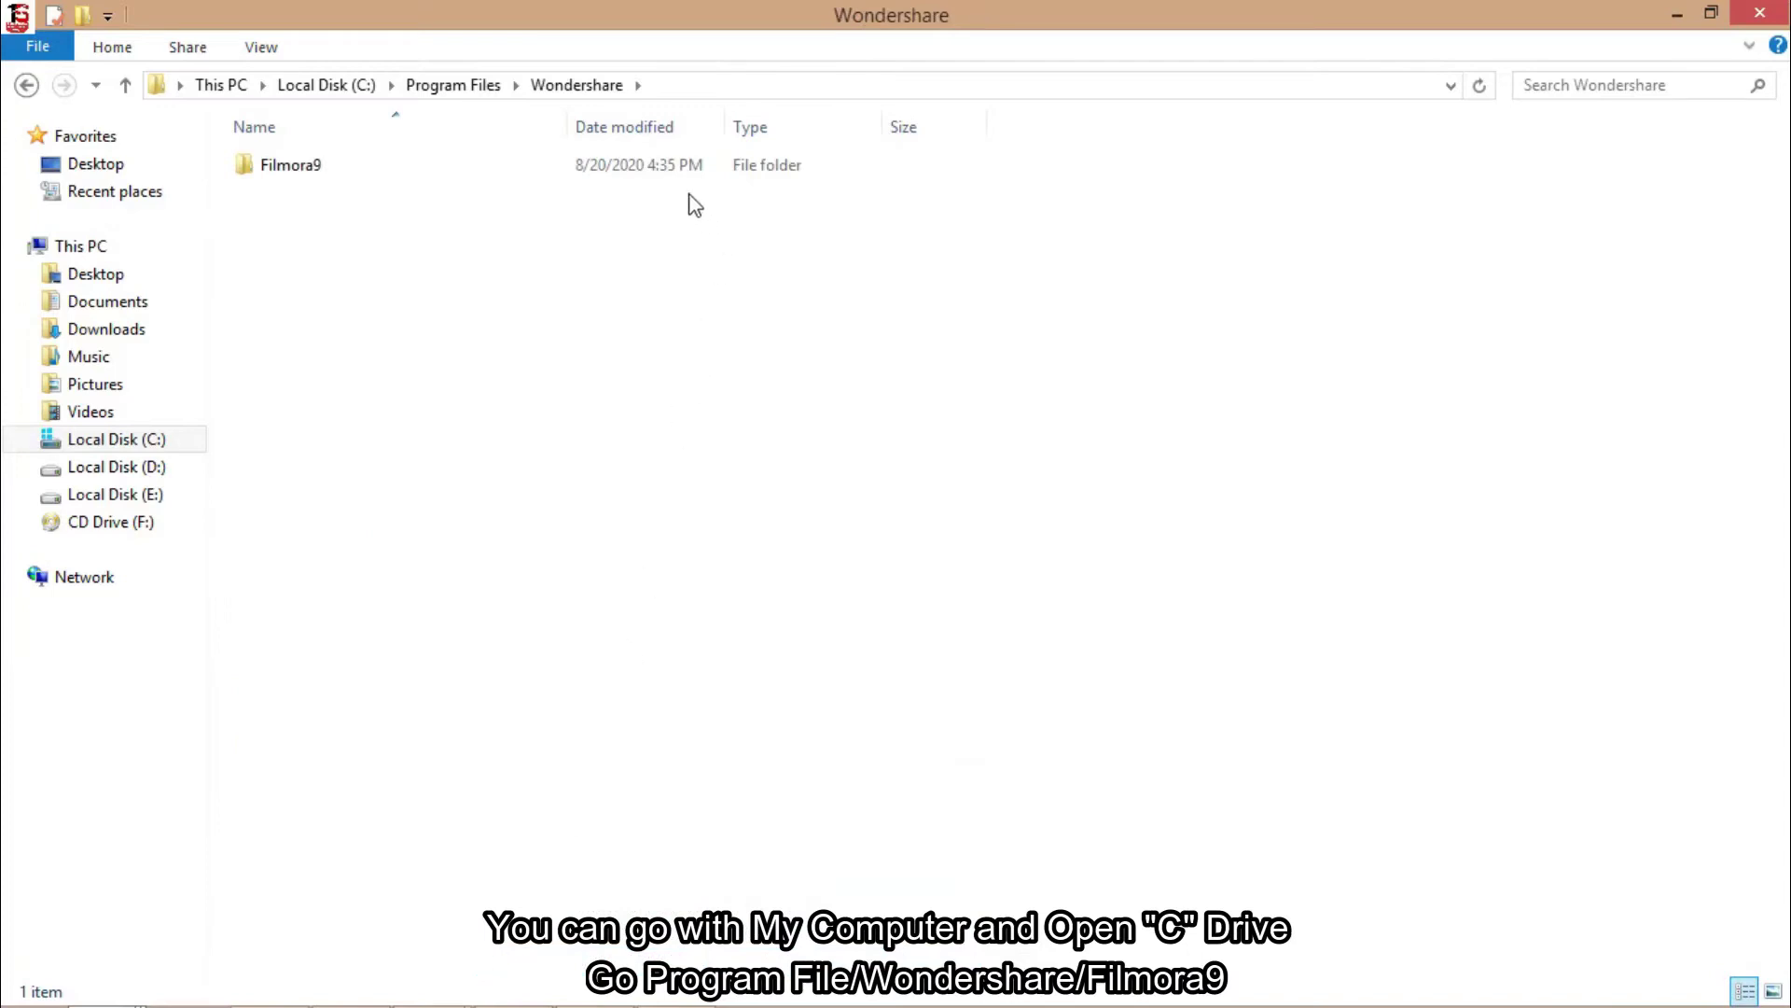
double_click(660, 186)
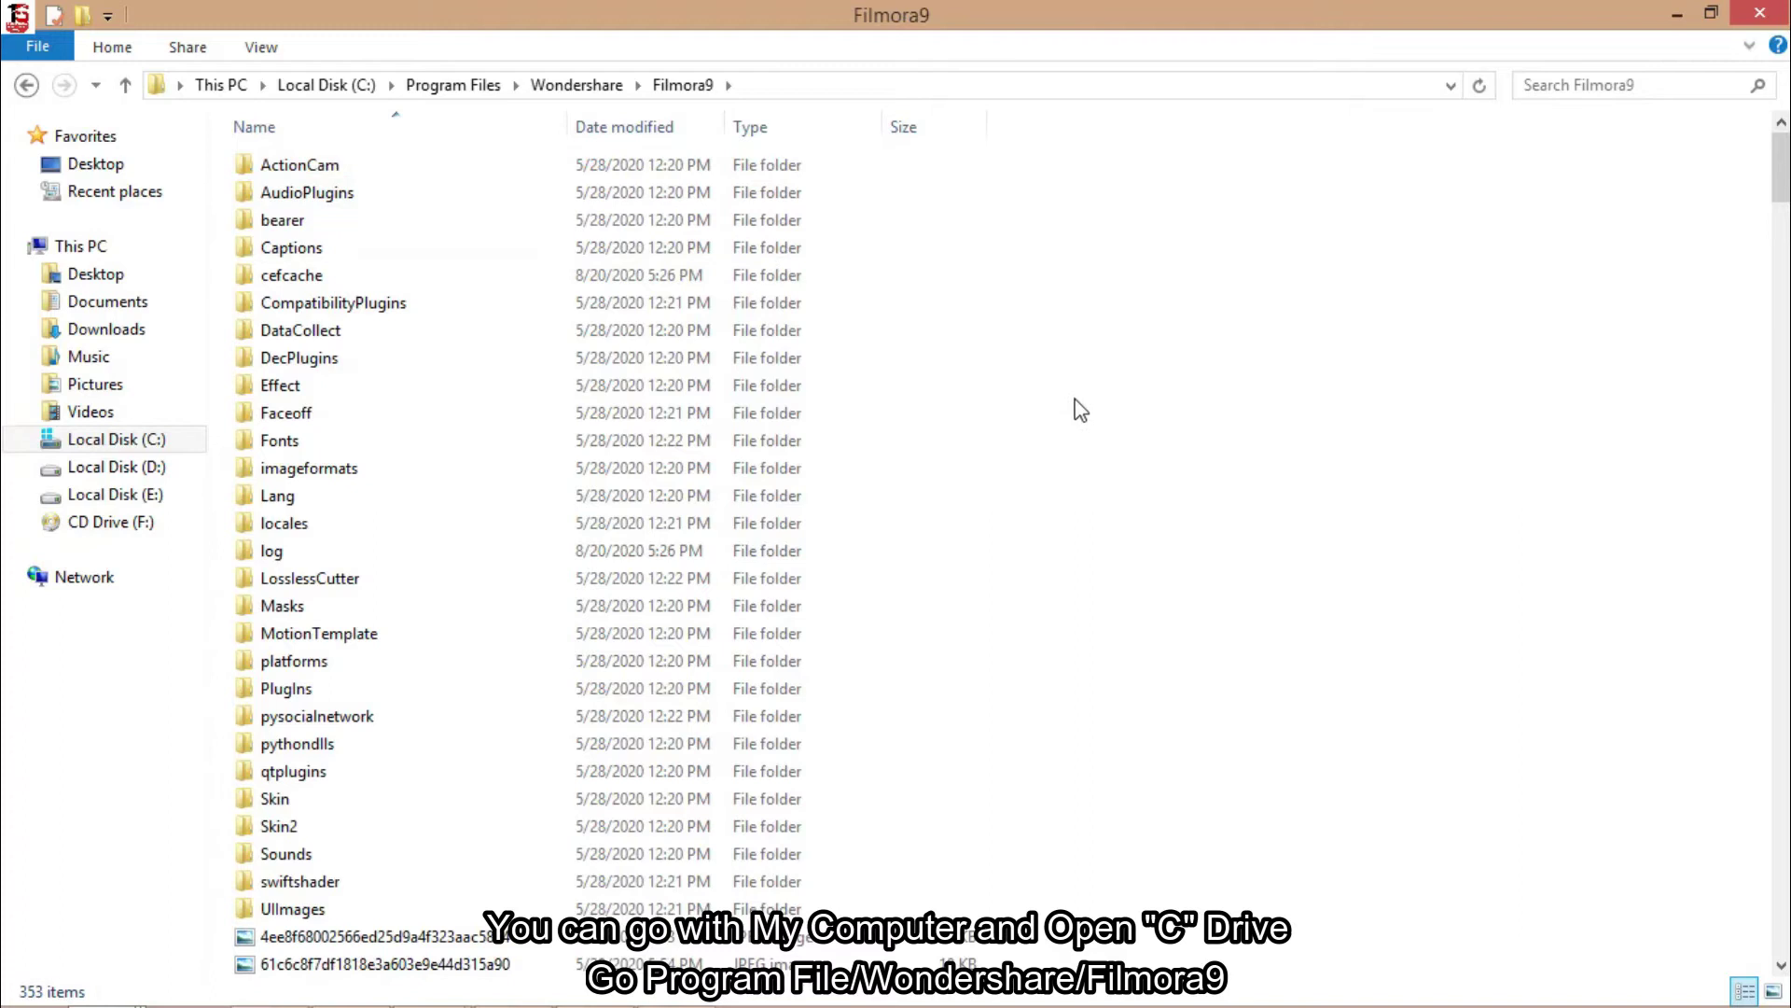
- Locate the runtime_config1 XML file in the Filmora9 folder and open it for editing in Notepad
left_click_drag(1782, 167, 1781, 449)
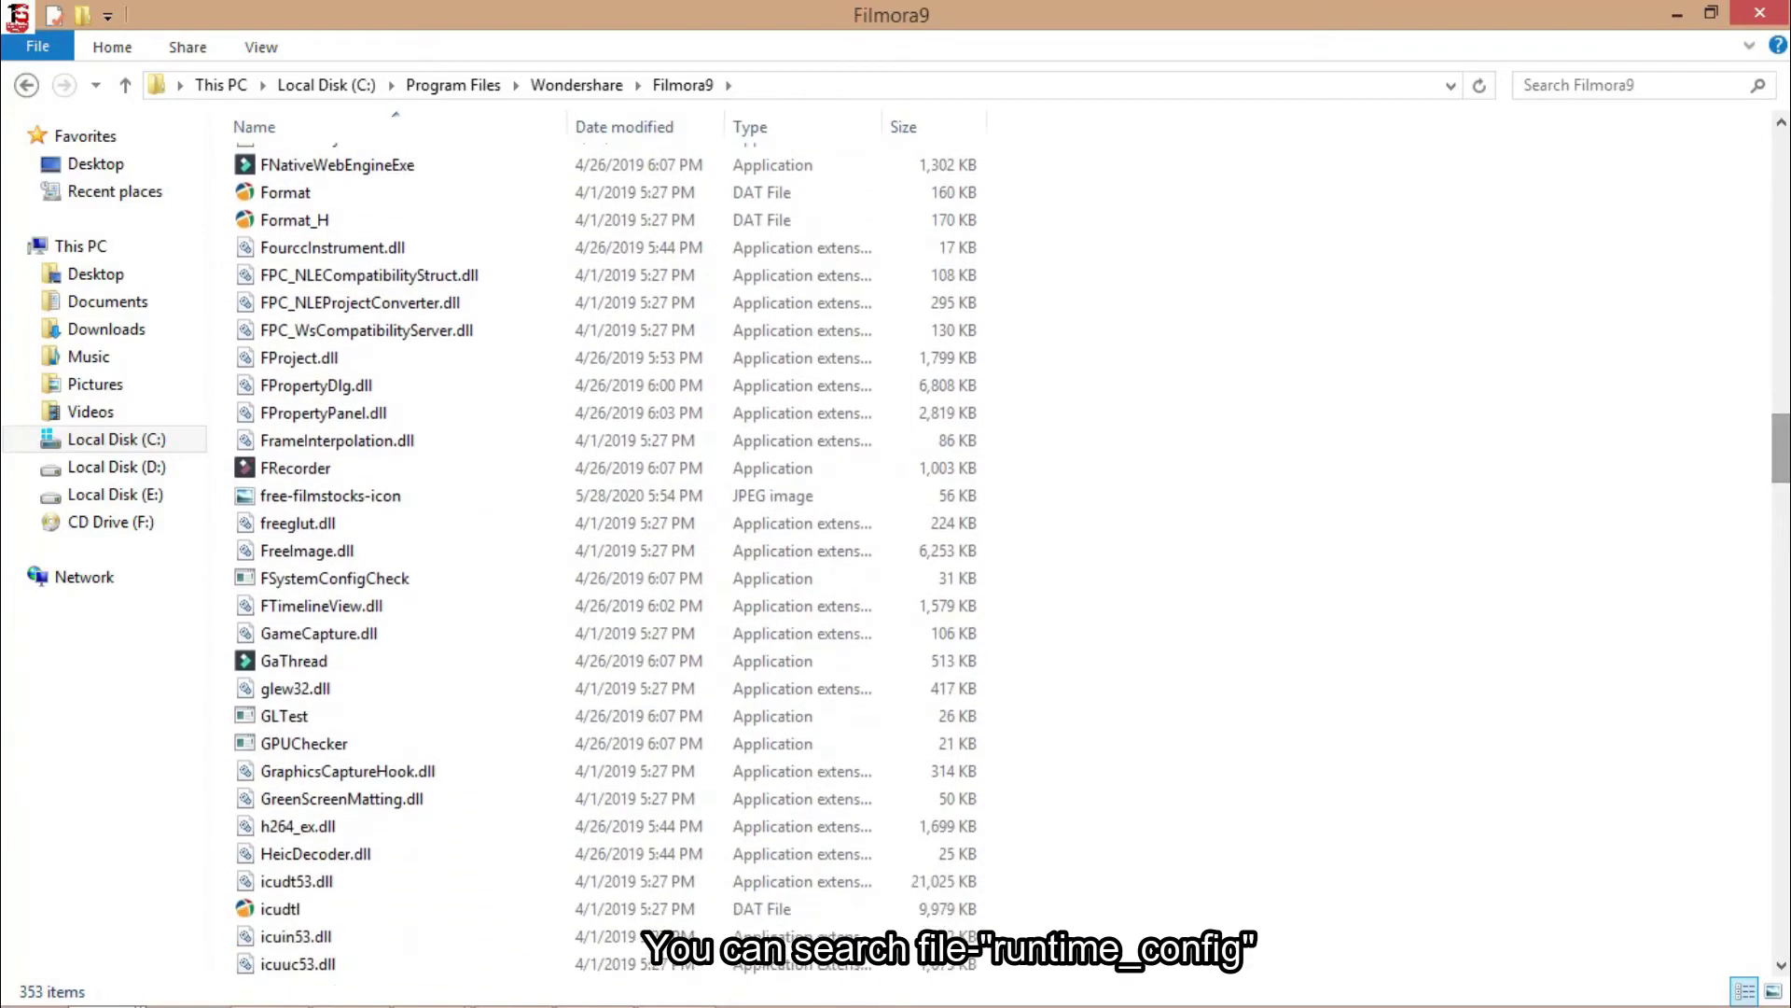
scroll(1494, 488, "down", 3)
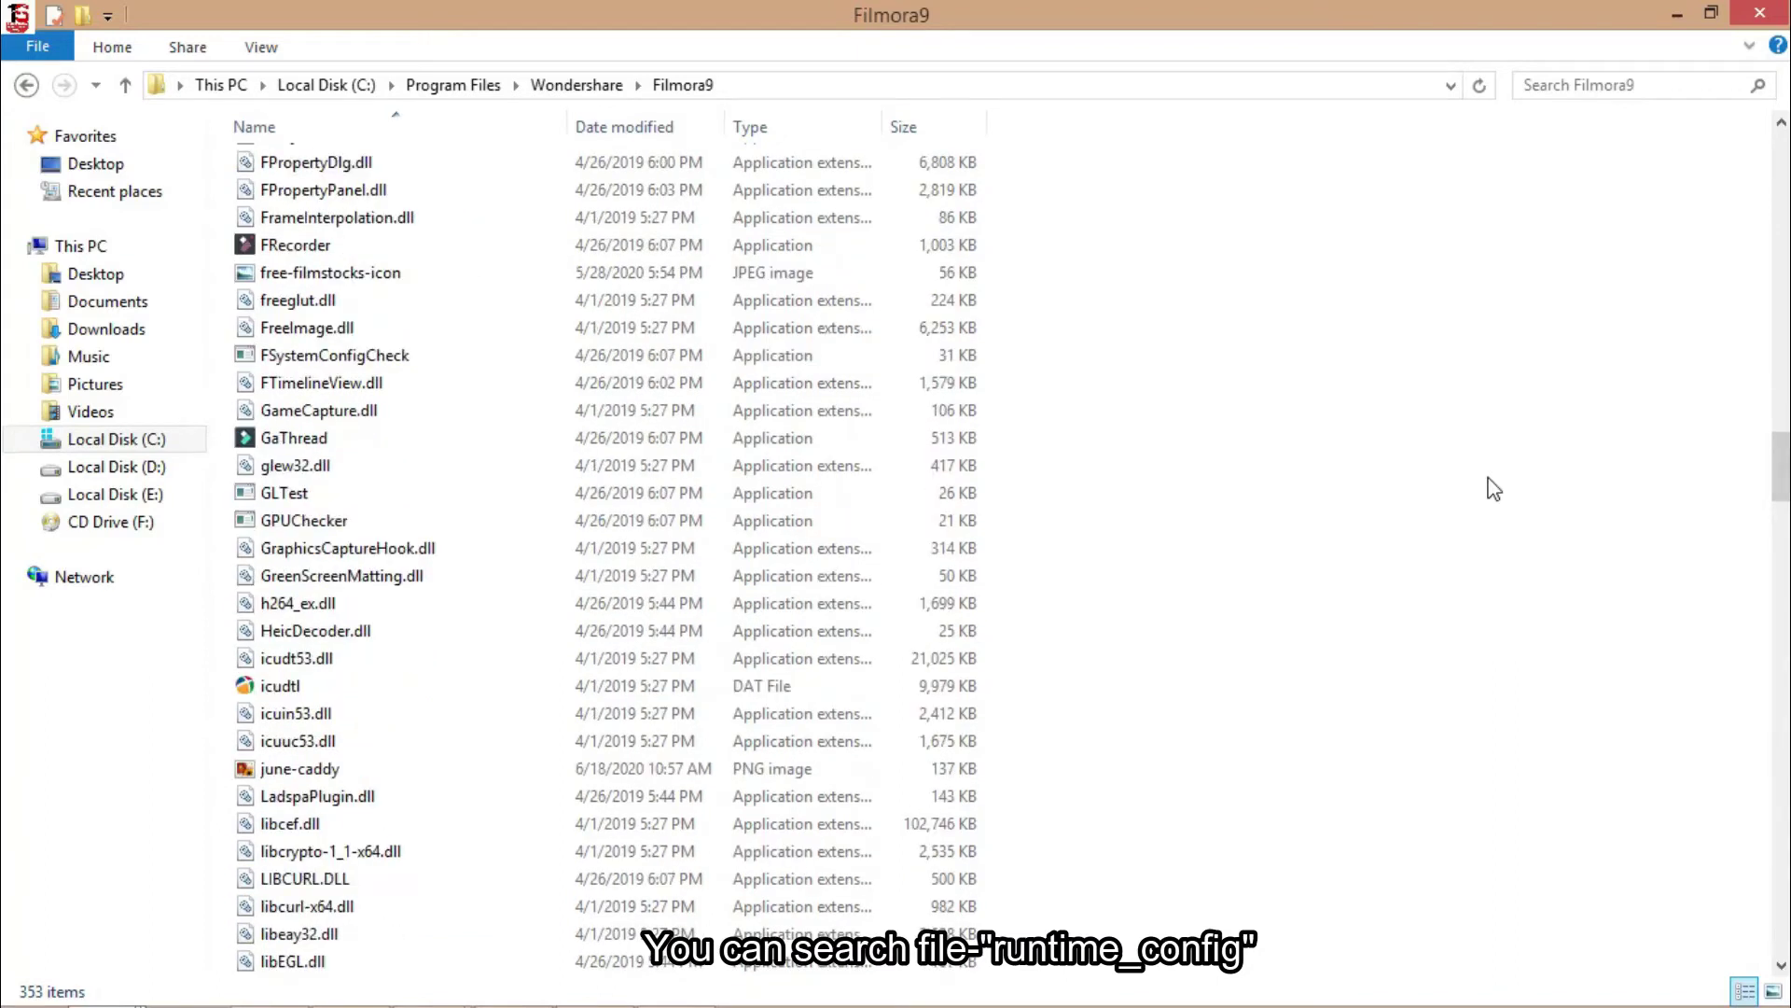
scroll(1459, 467, "down", 1)
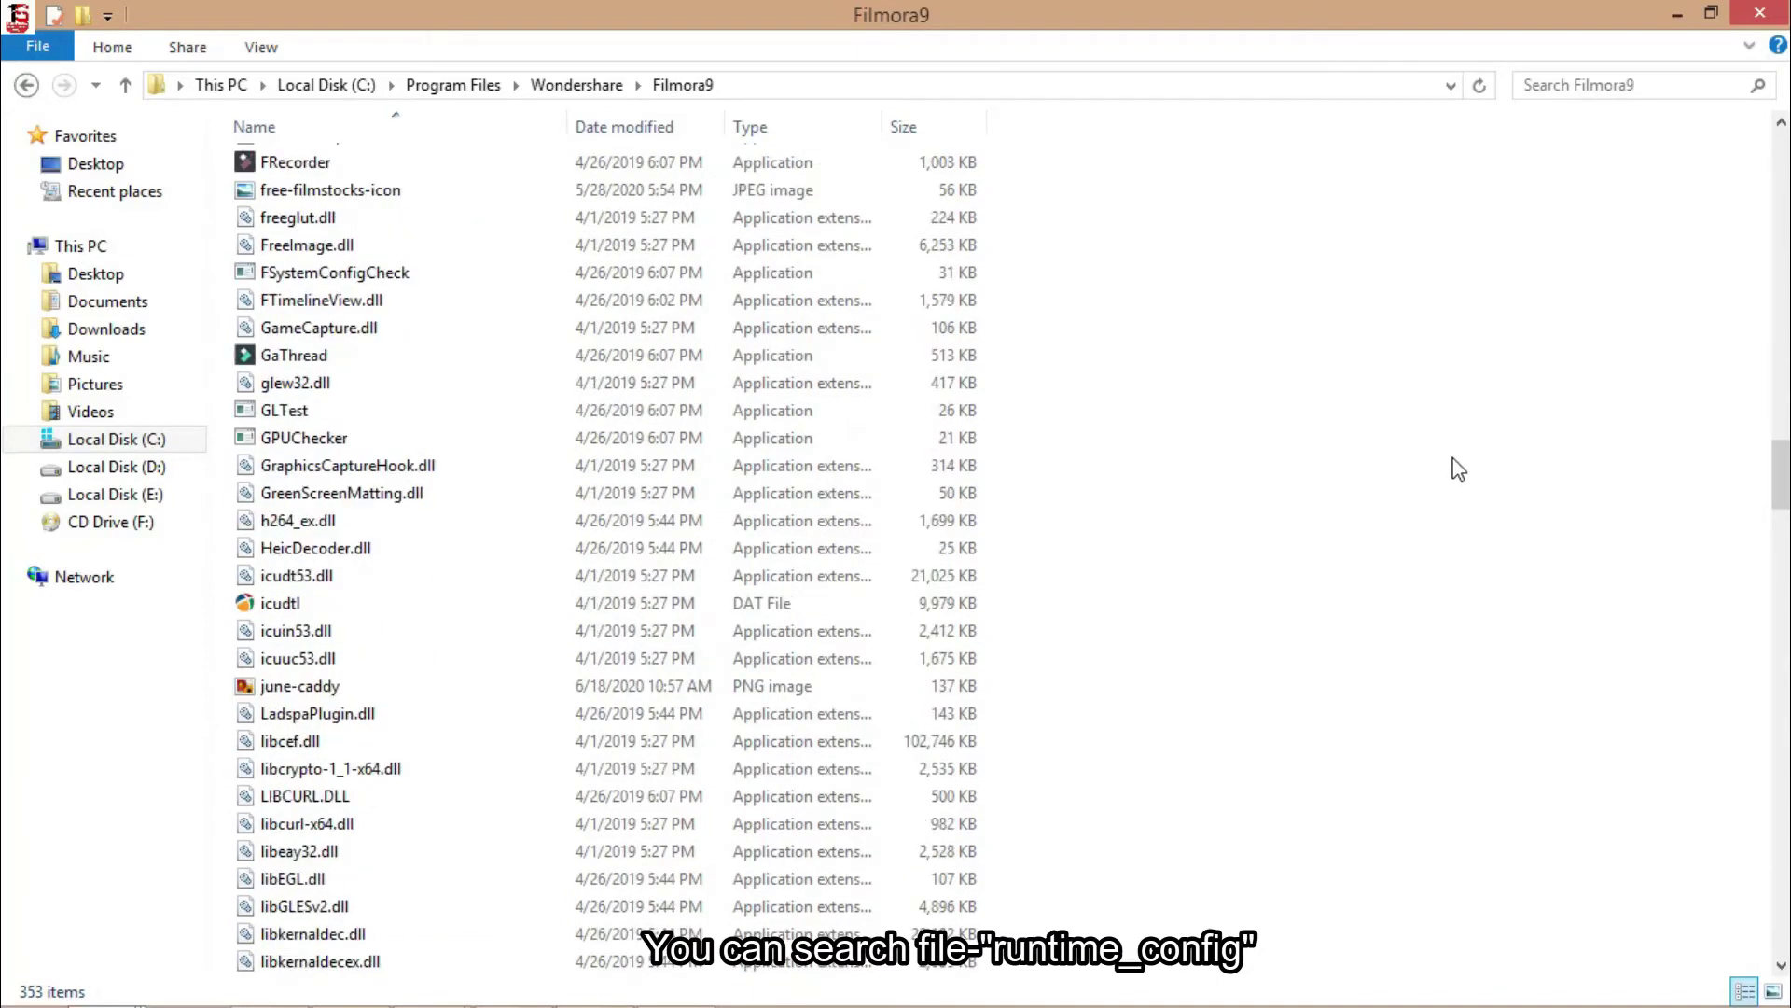
scroll(1457, 468, "down", 6)
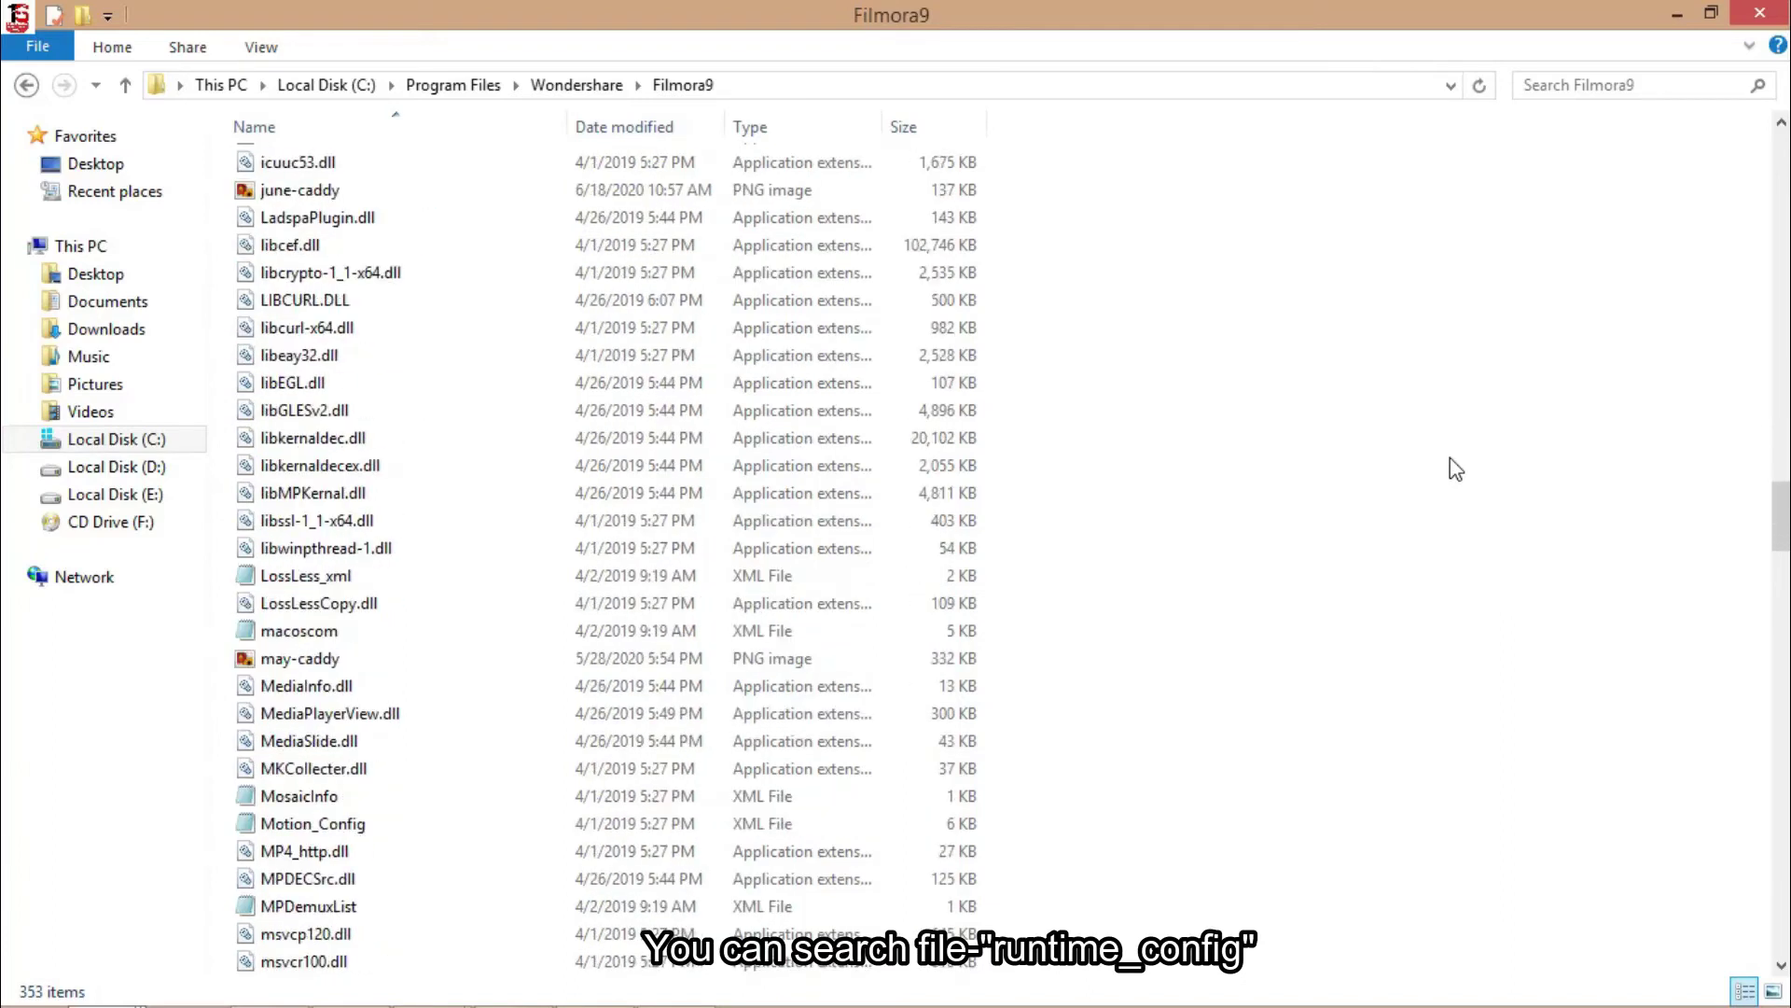
scroll(1450, 458, "down", 14)
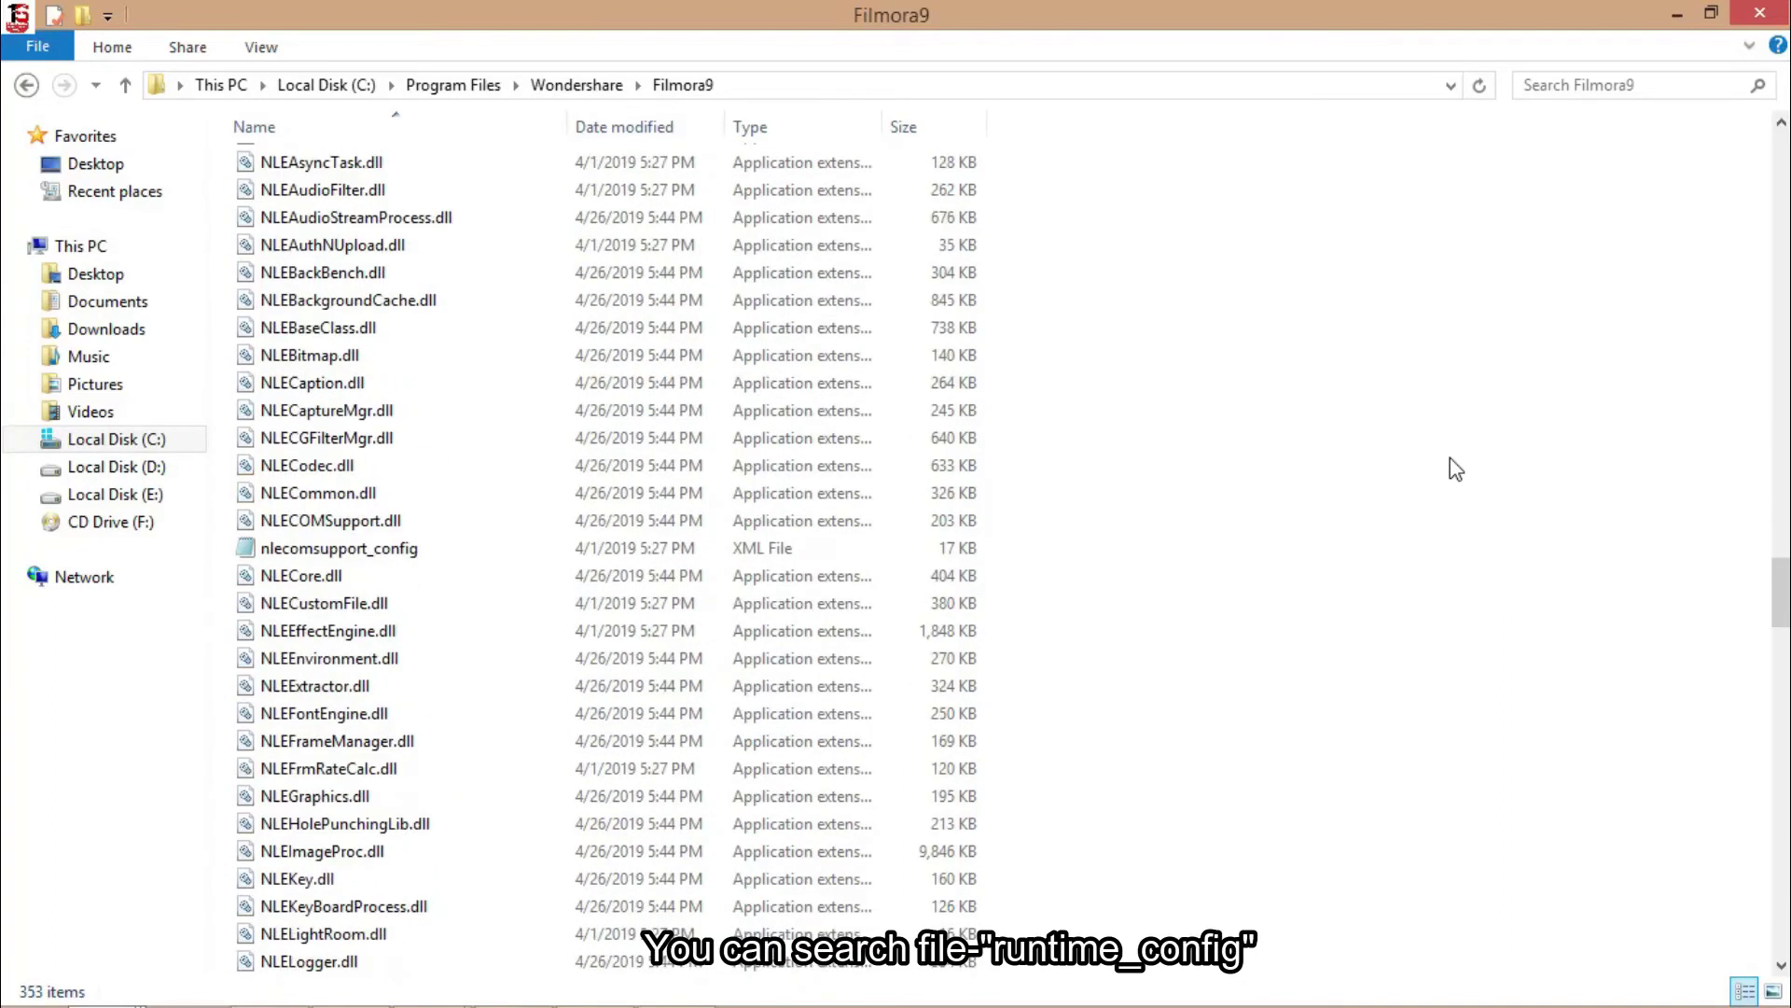
scroll(1450, 457, "down", 15)
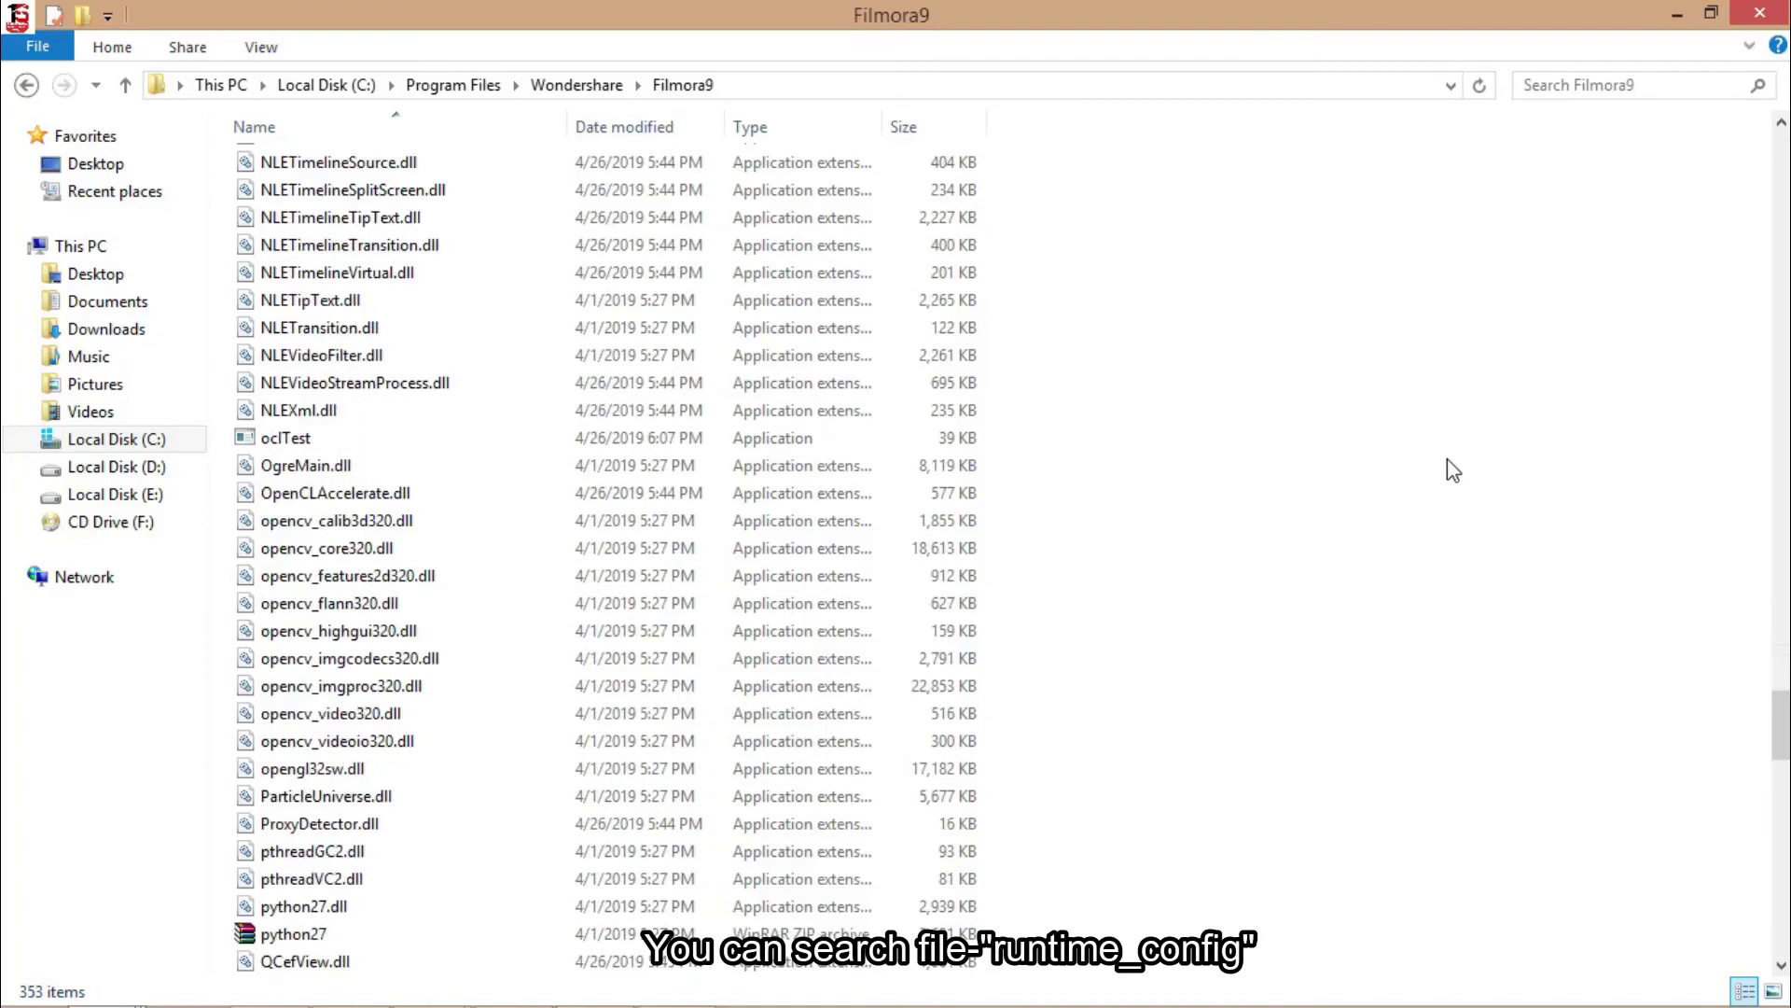
scroll(1447, 459, "down", 5)
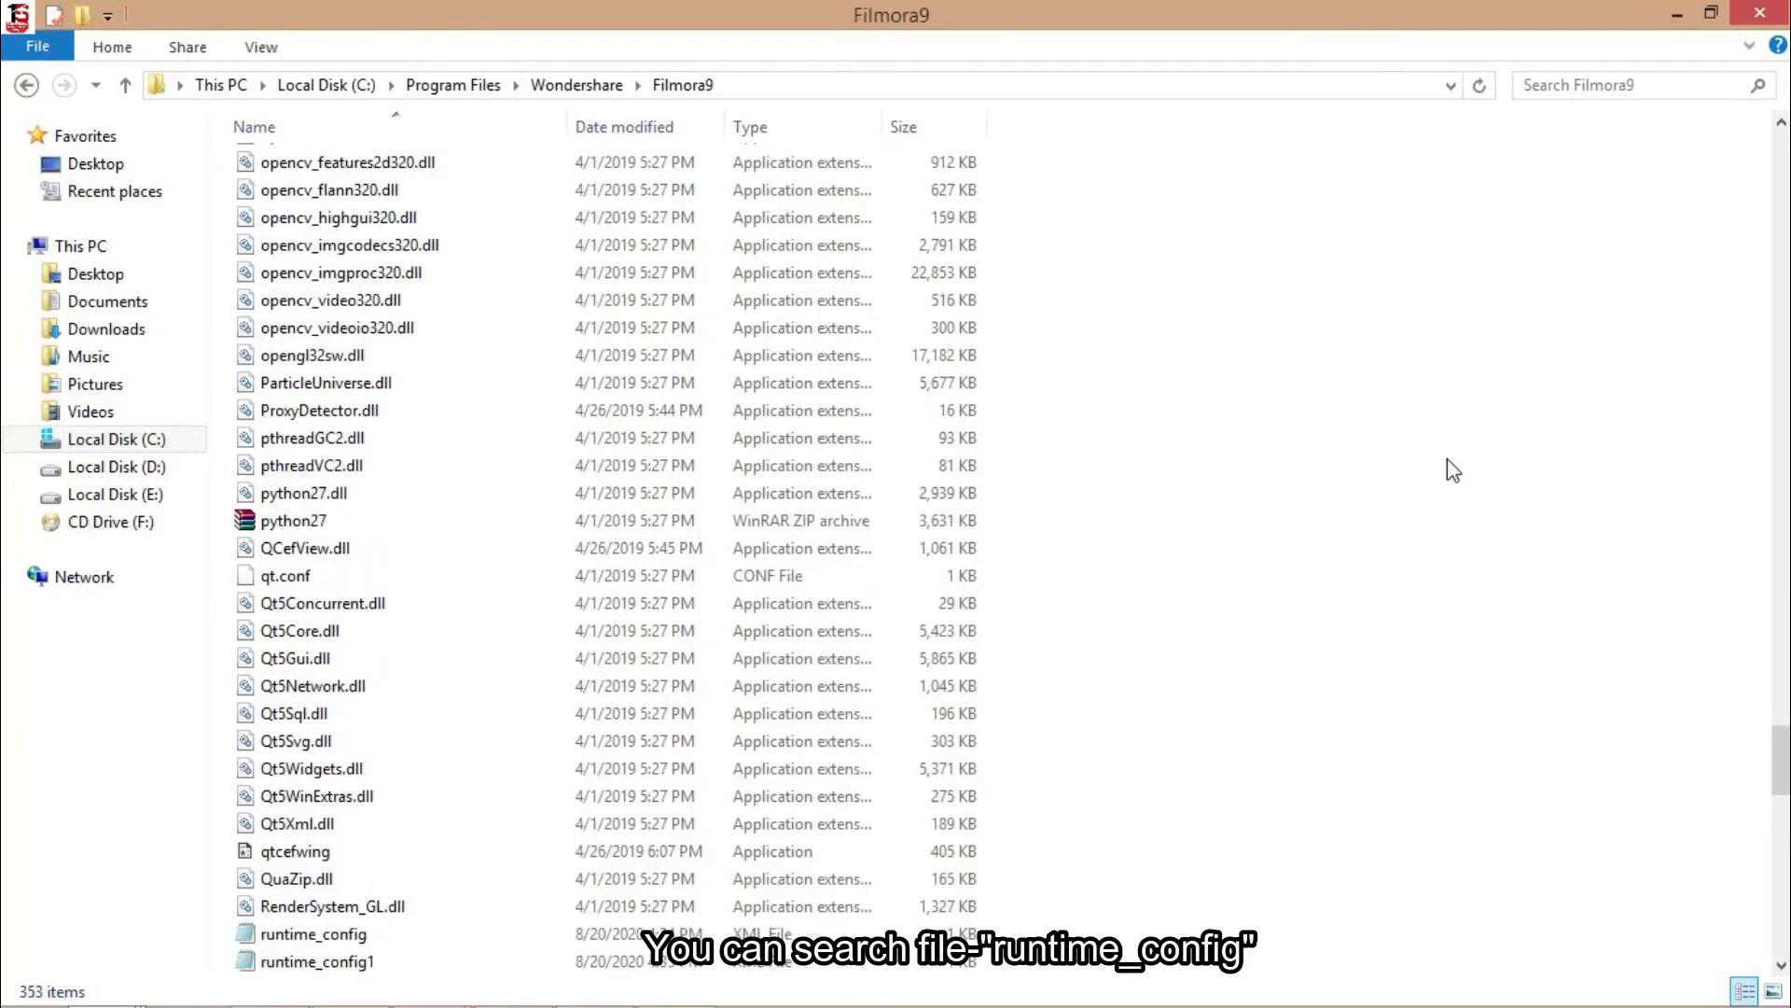
scroll(1452, 469, "down", 8)
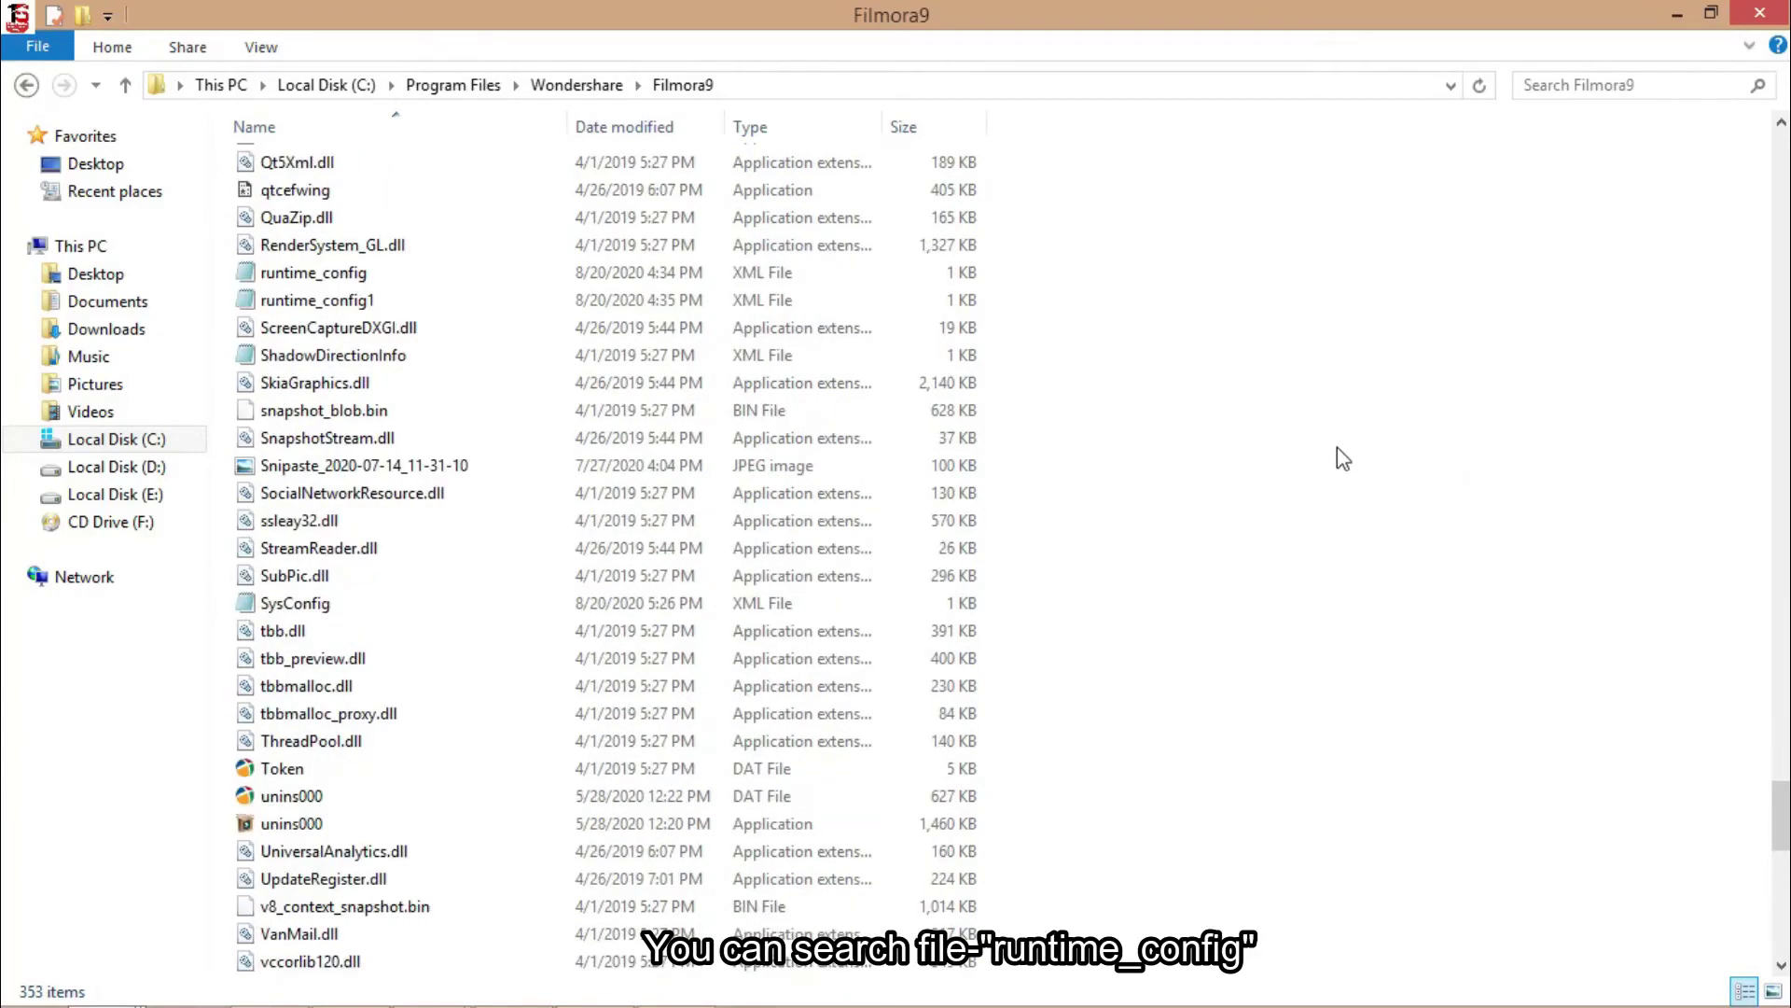
left_click(285, 284)
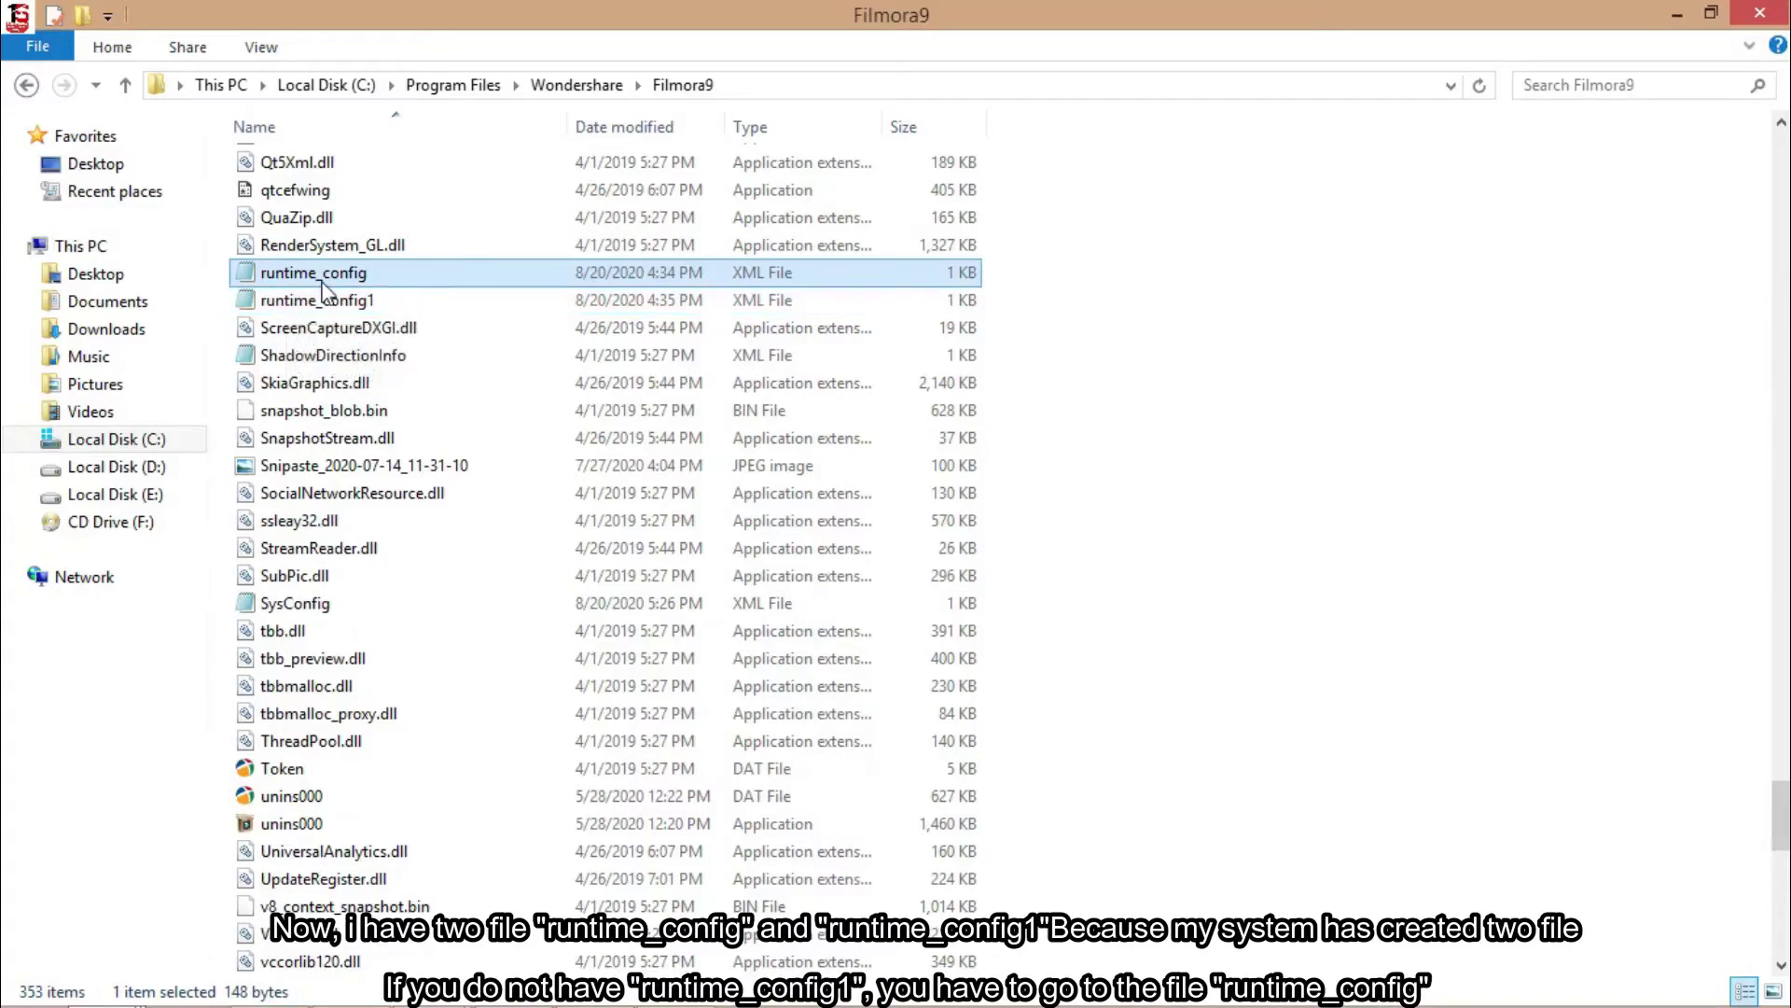
left_click(322, 281)
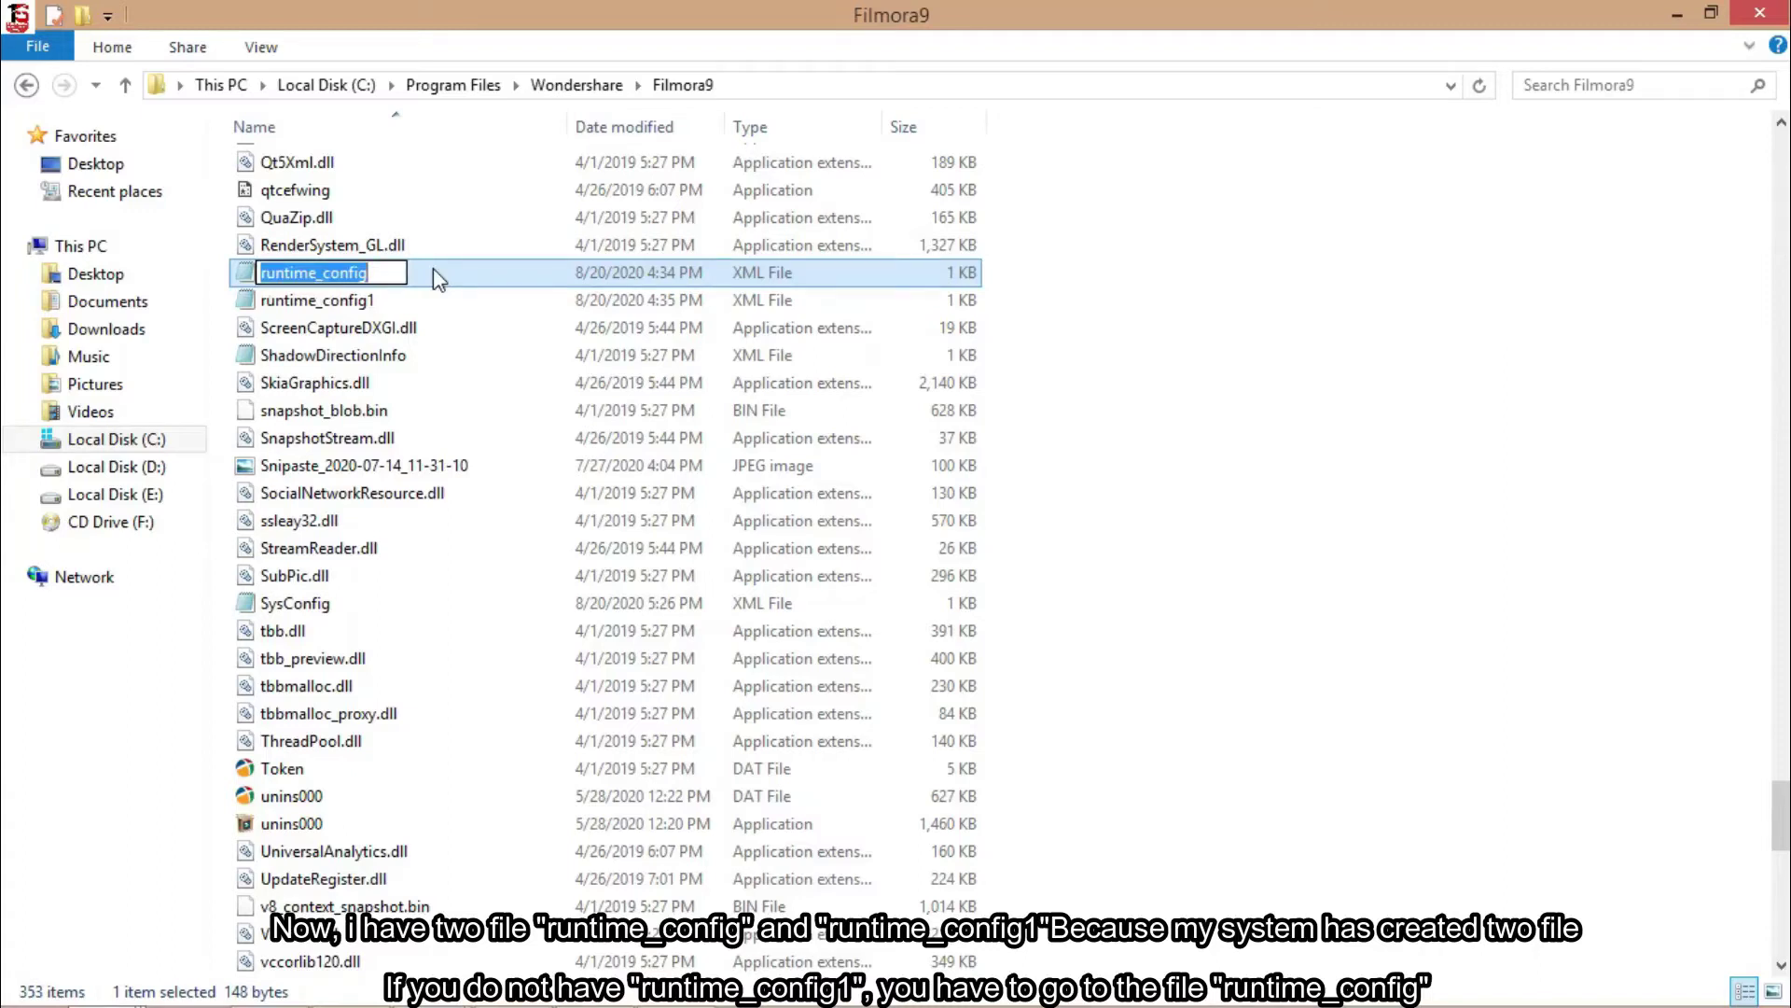
left_click(348, 300)
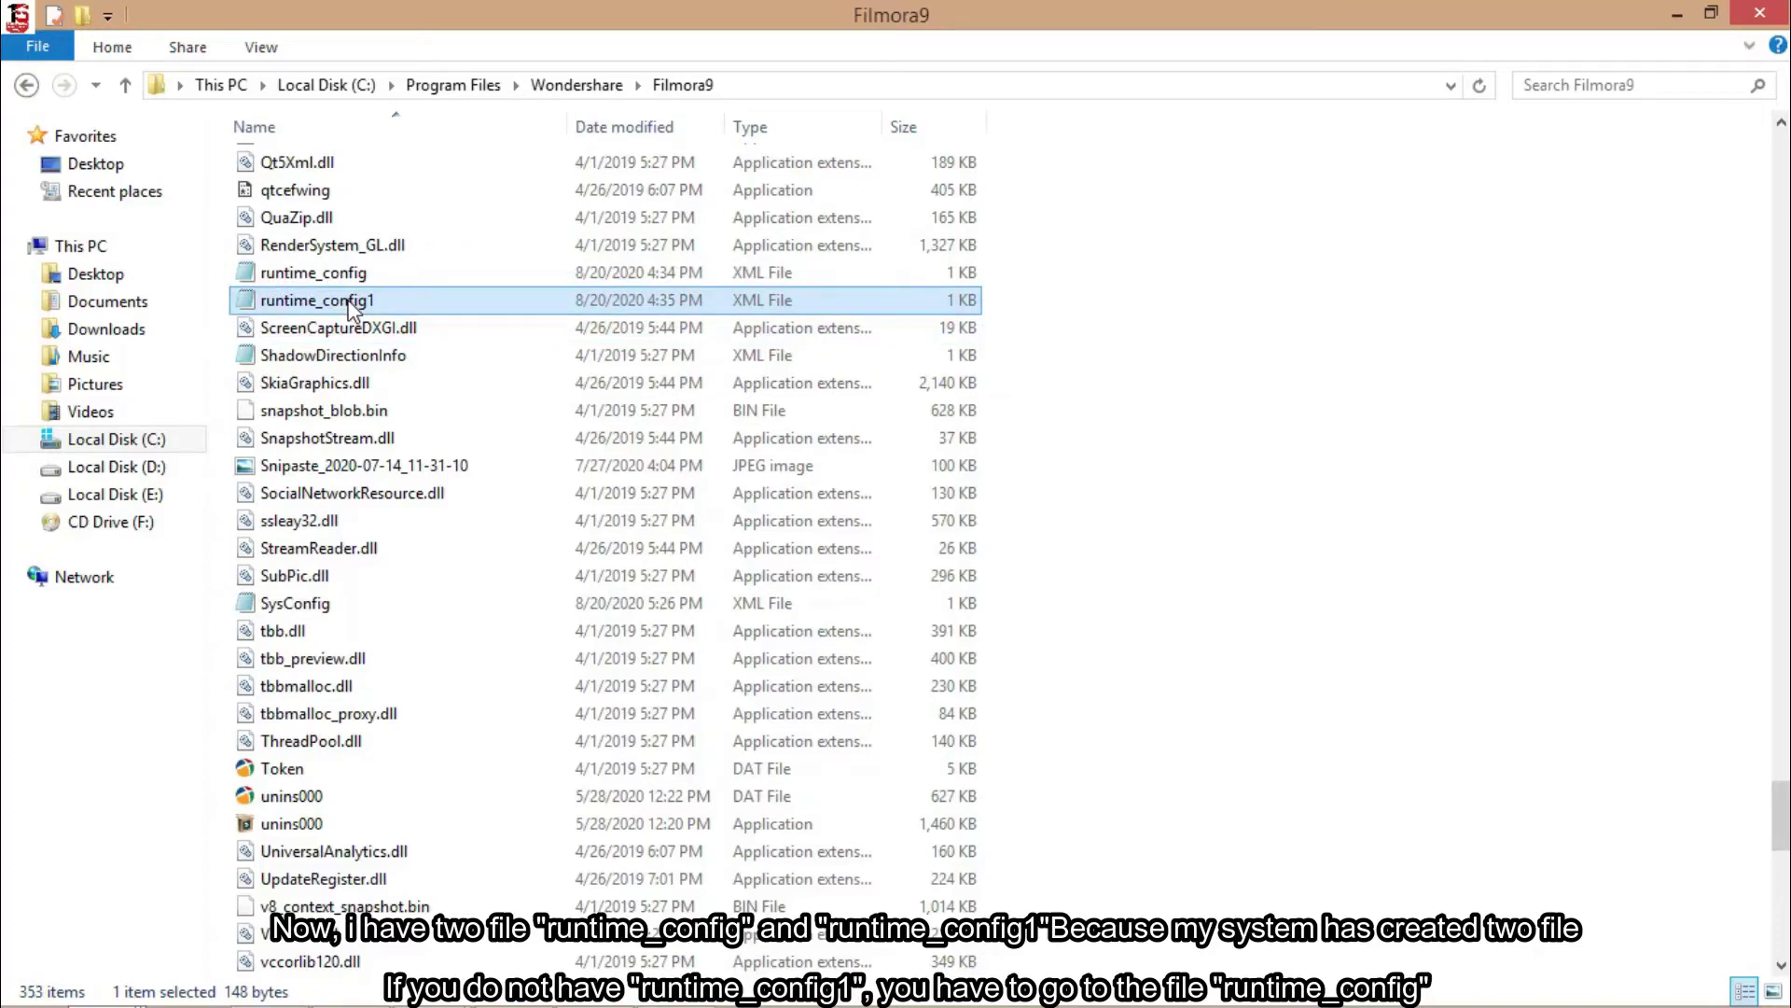
right_click(350, 308)
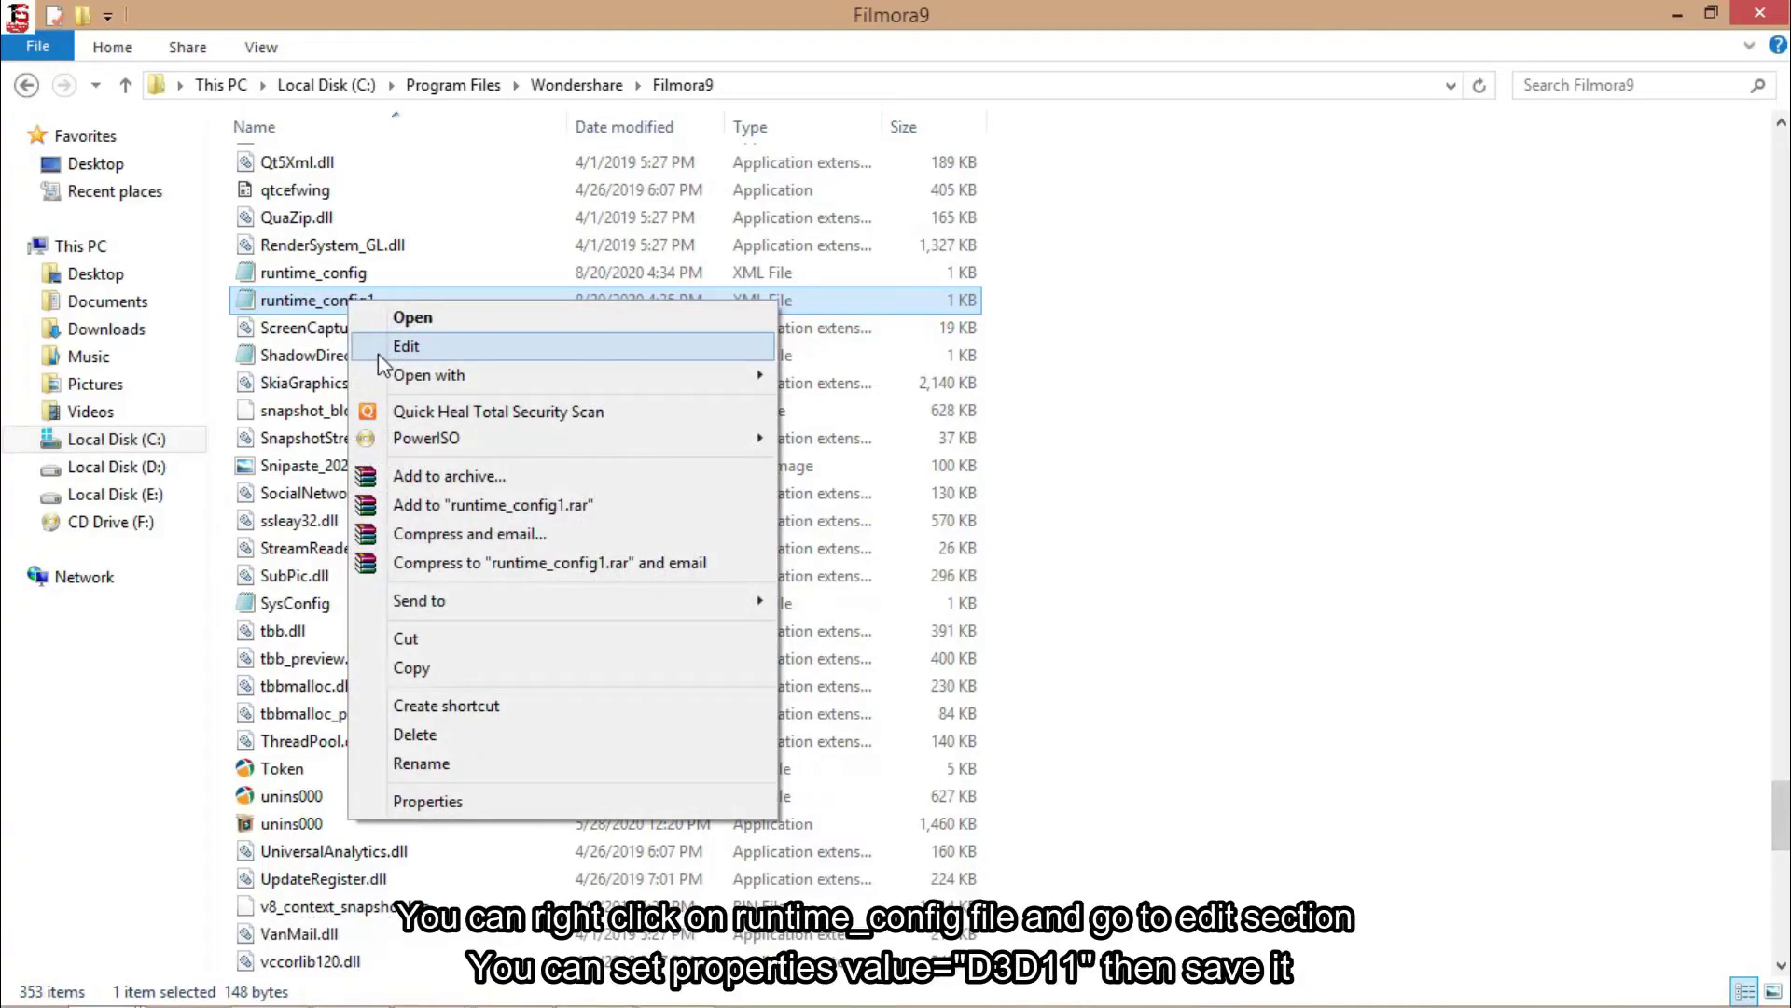
left_click(378, 353)
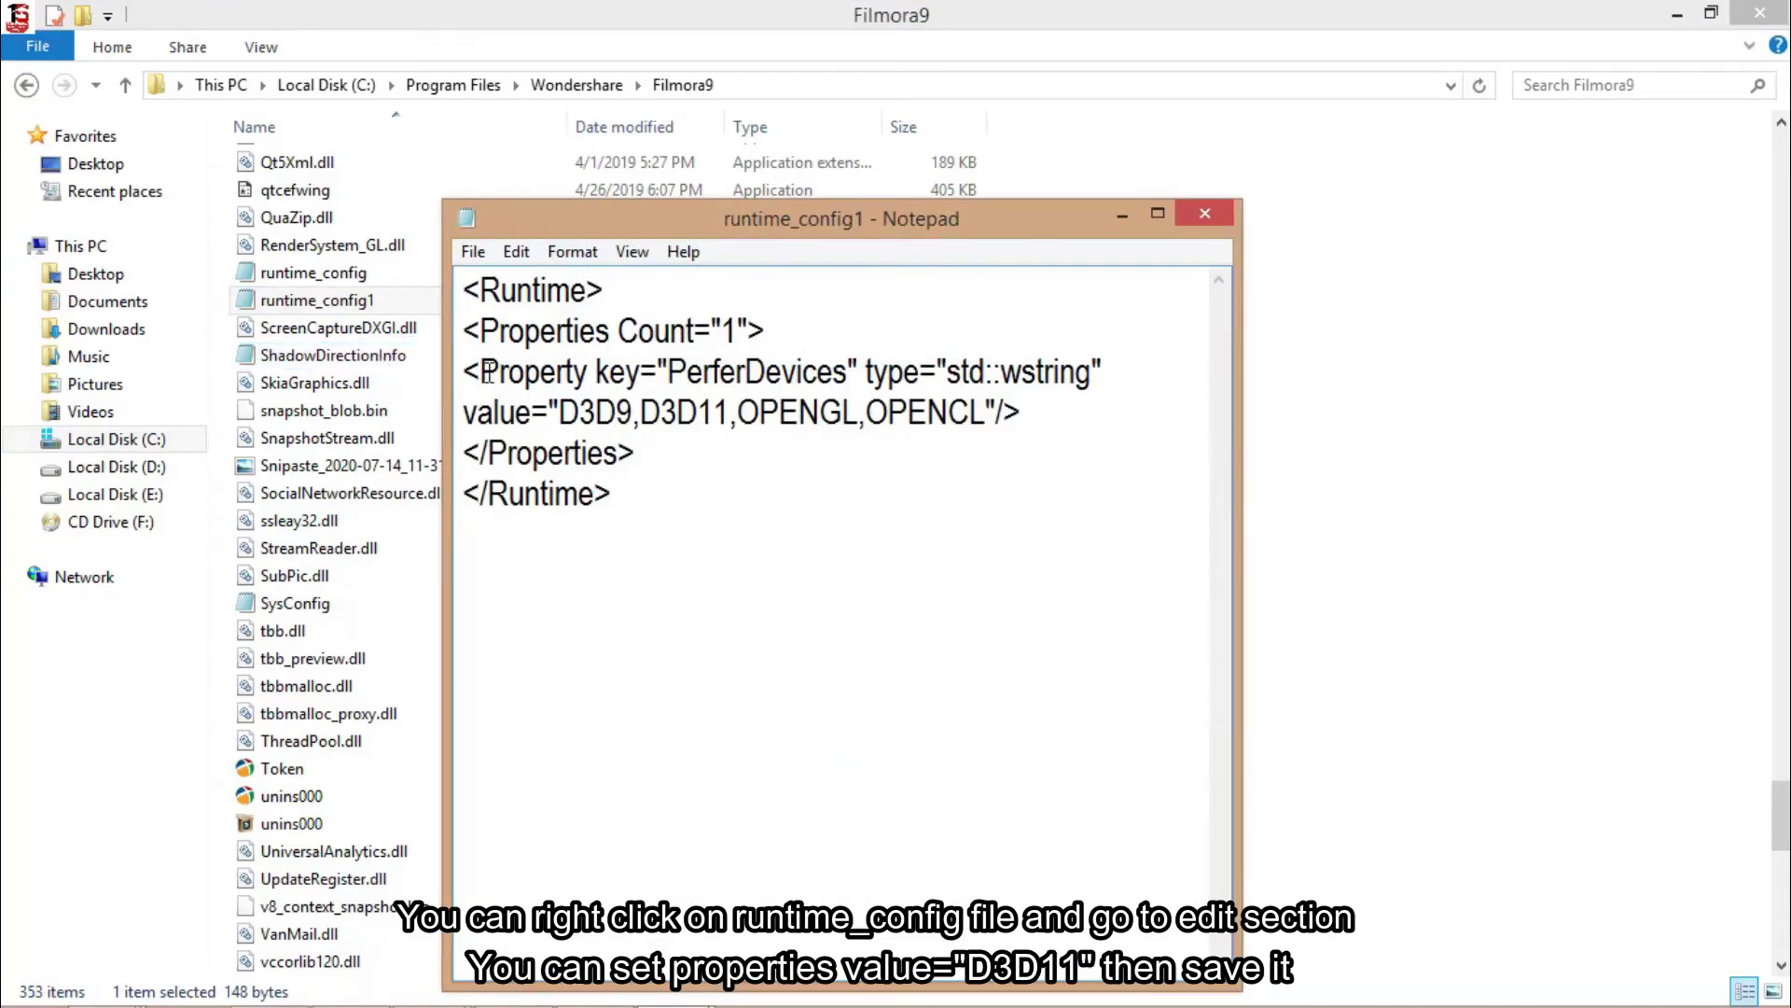
- Replace the whole device list in the PerferDevices property value with D3D11 and save the file
left_click_drag(464, 371, 1017, 440)
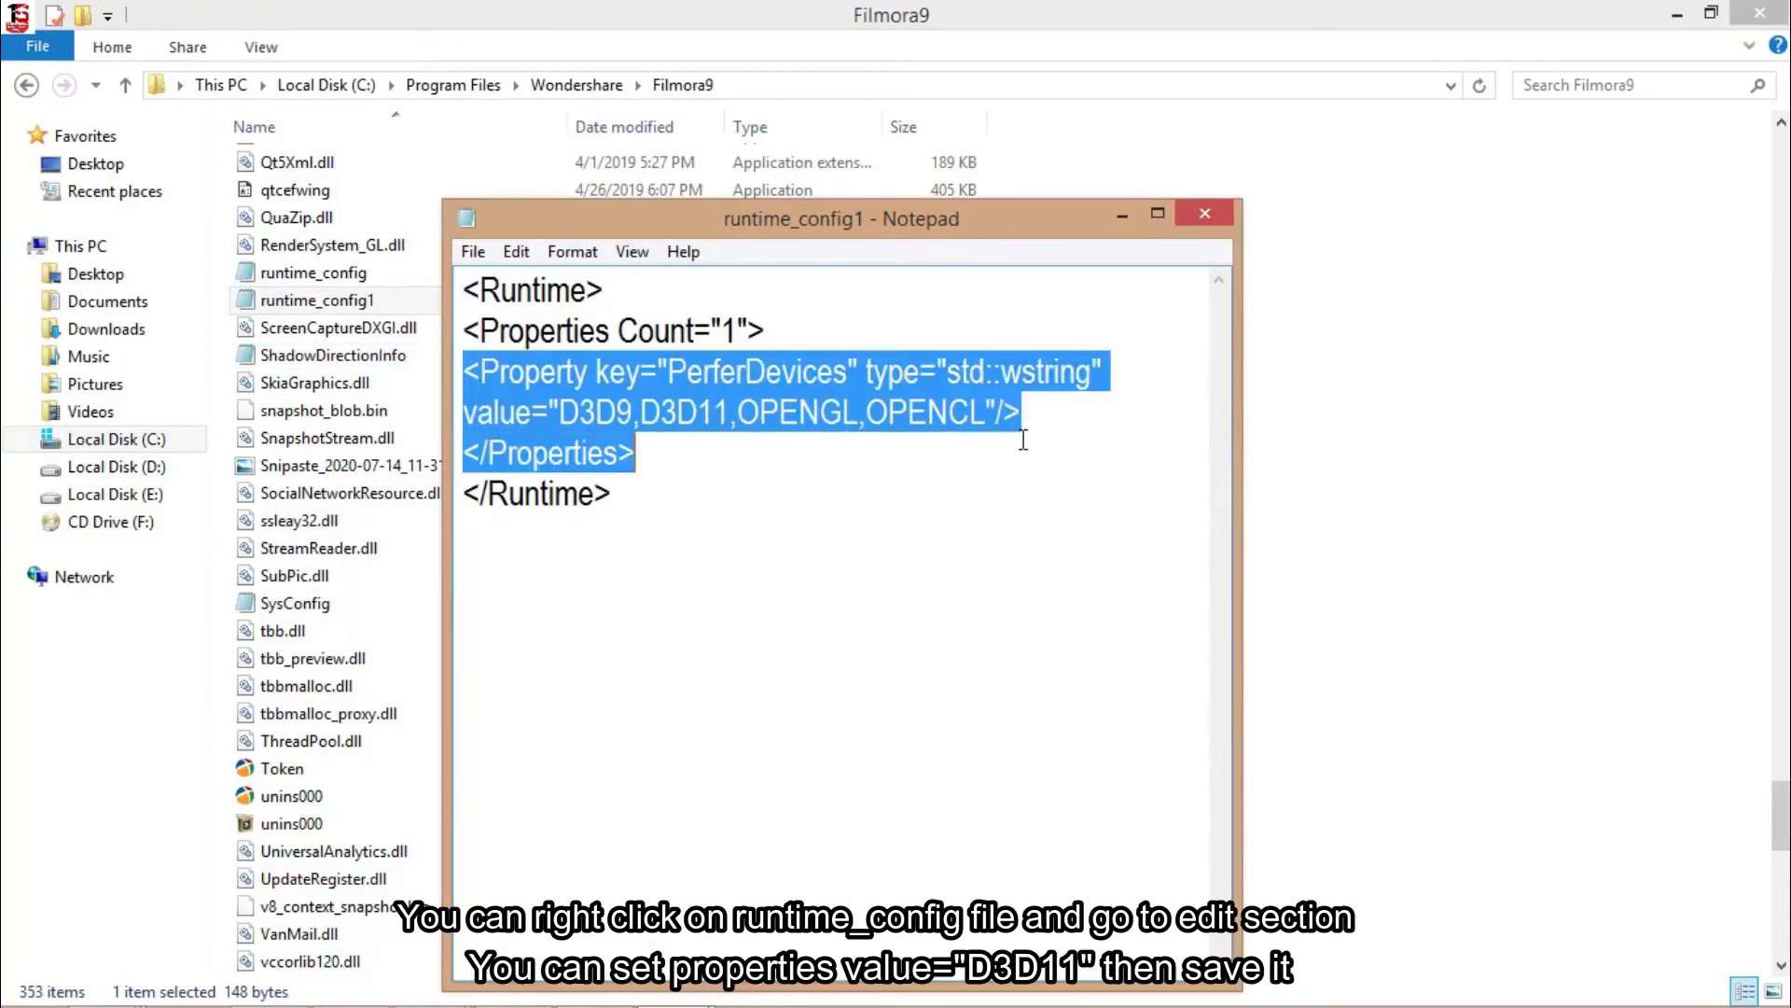
left_click(1047, 482)
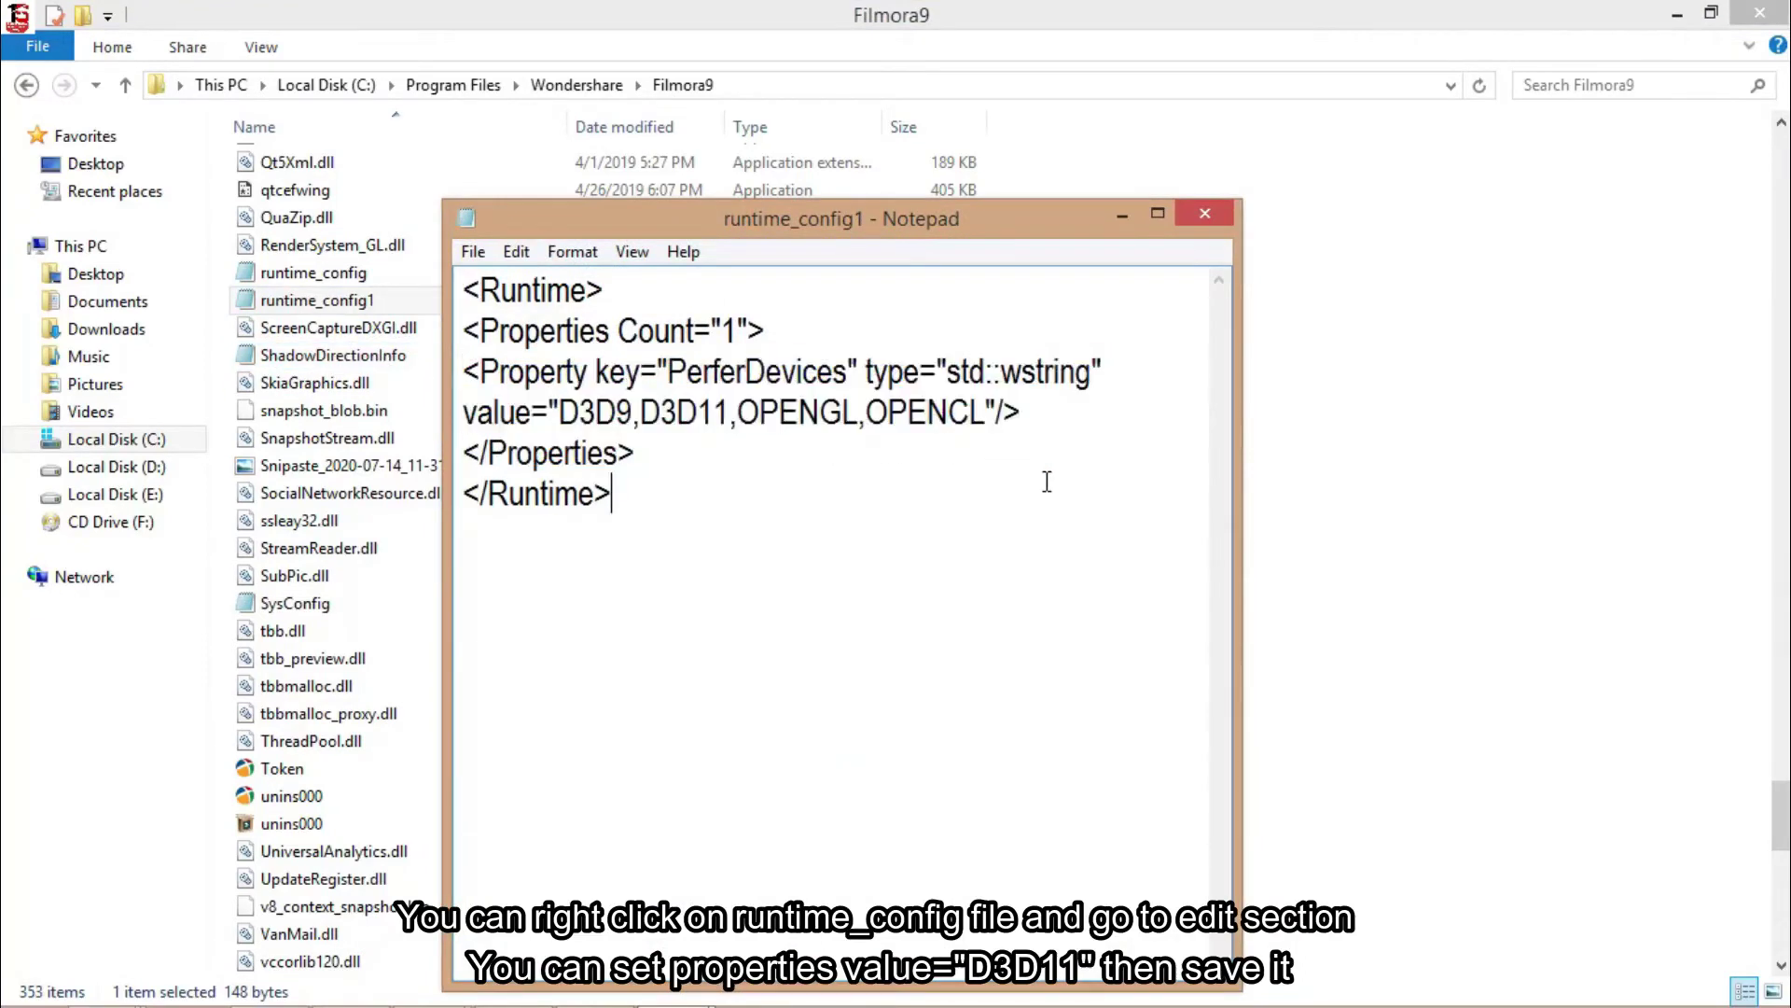
left_click_drag(986, 412, 897, 425)
double_click(647, 416)
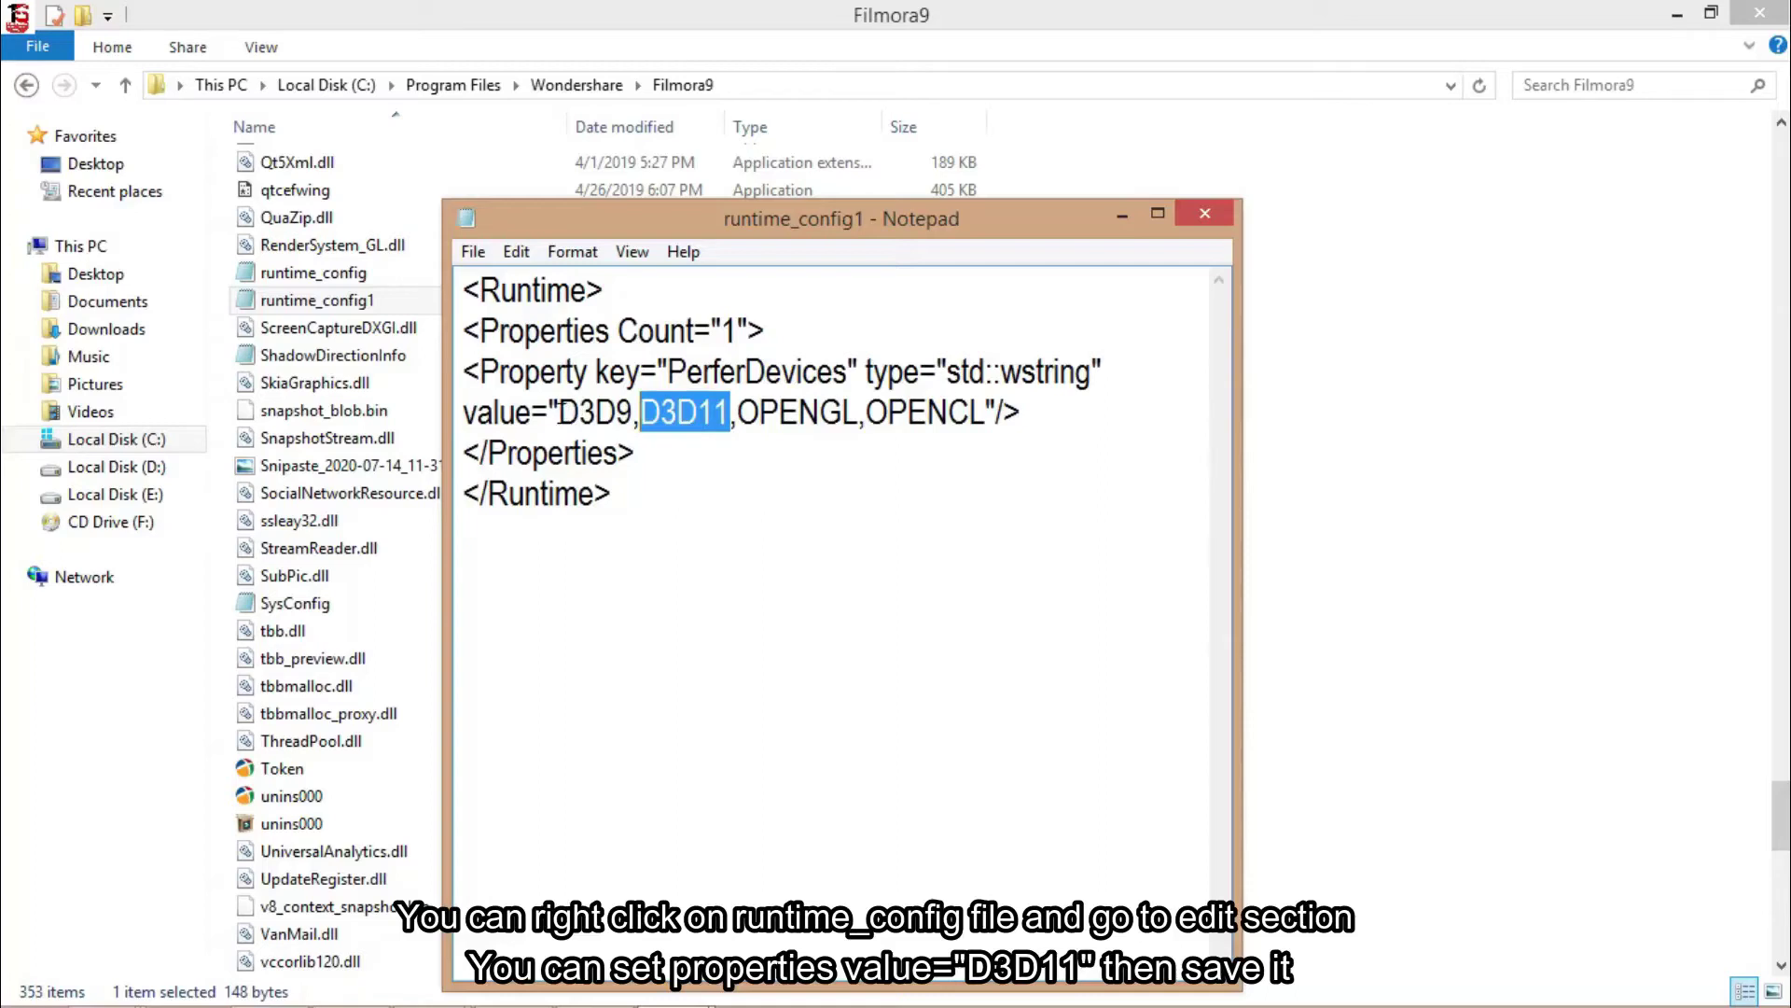
left_click_drag(634, 416, 566, 424)
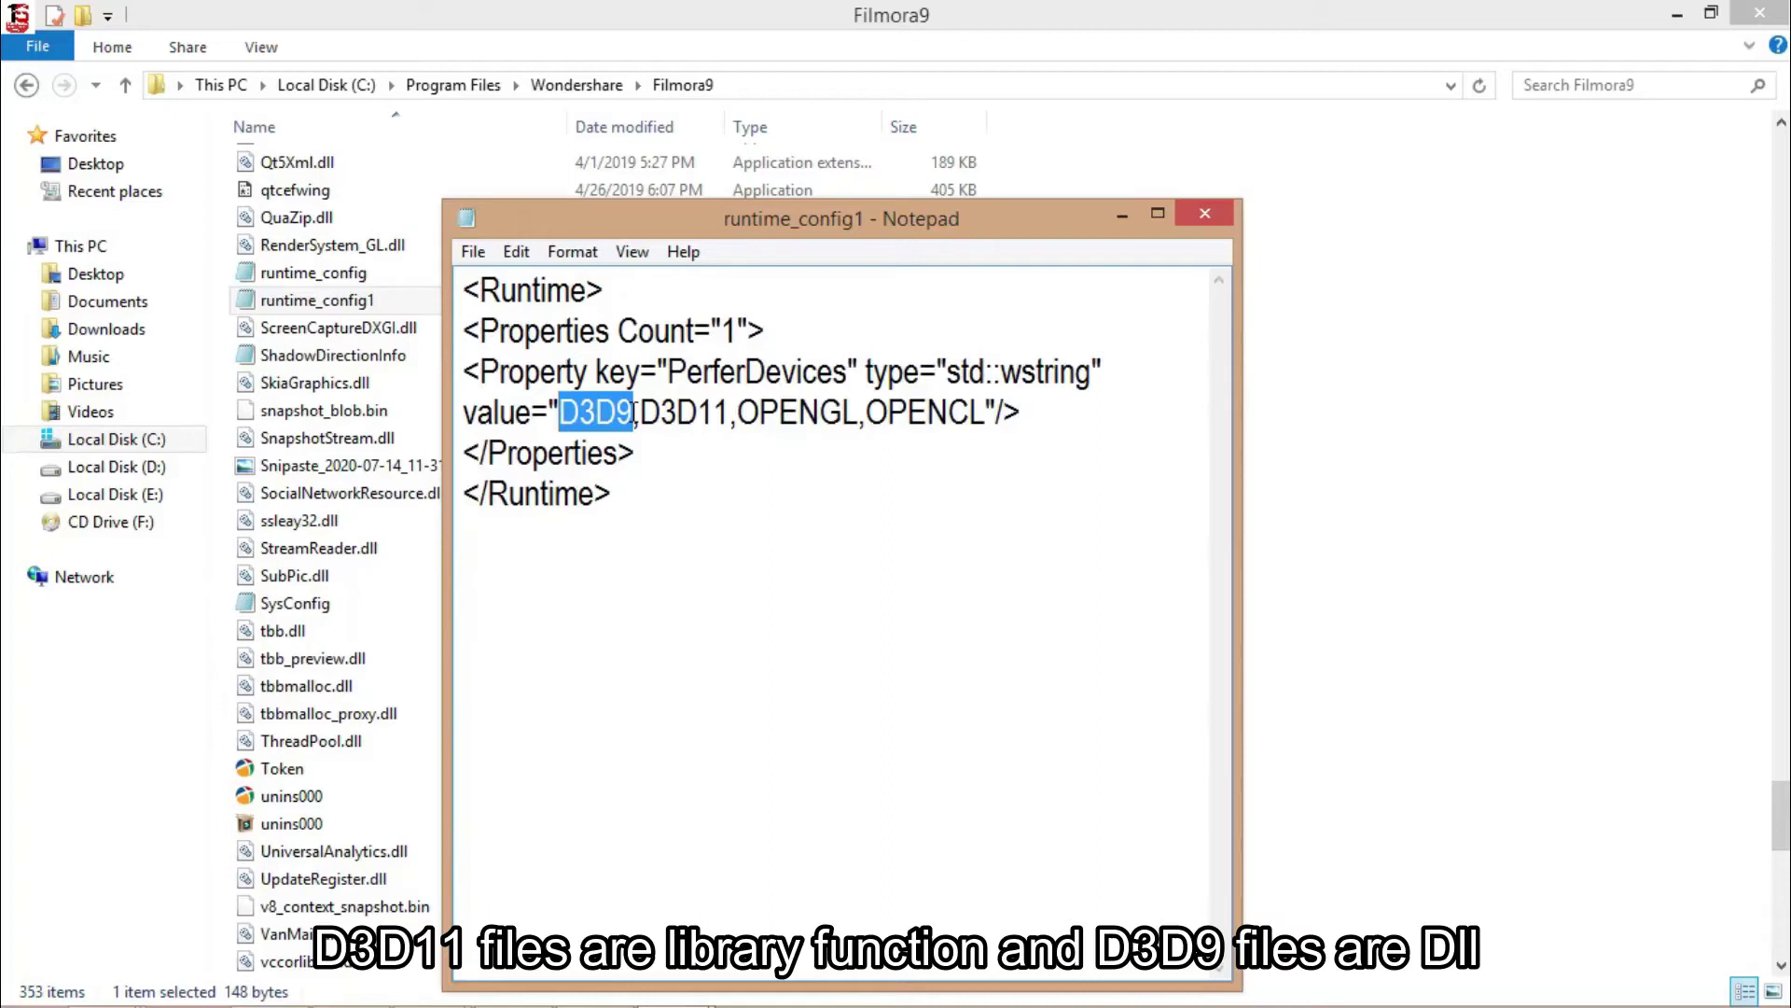
left_click(981, 415)
left_click_drag(982, 415, 560, 431)
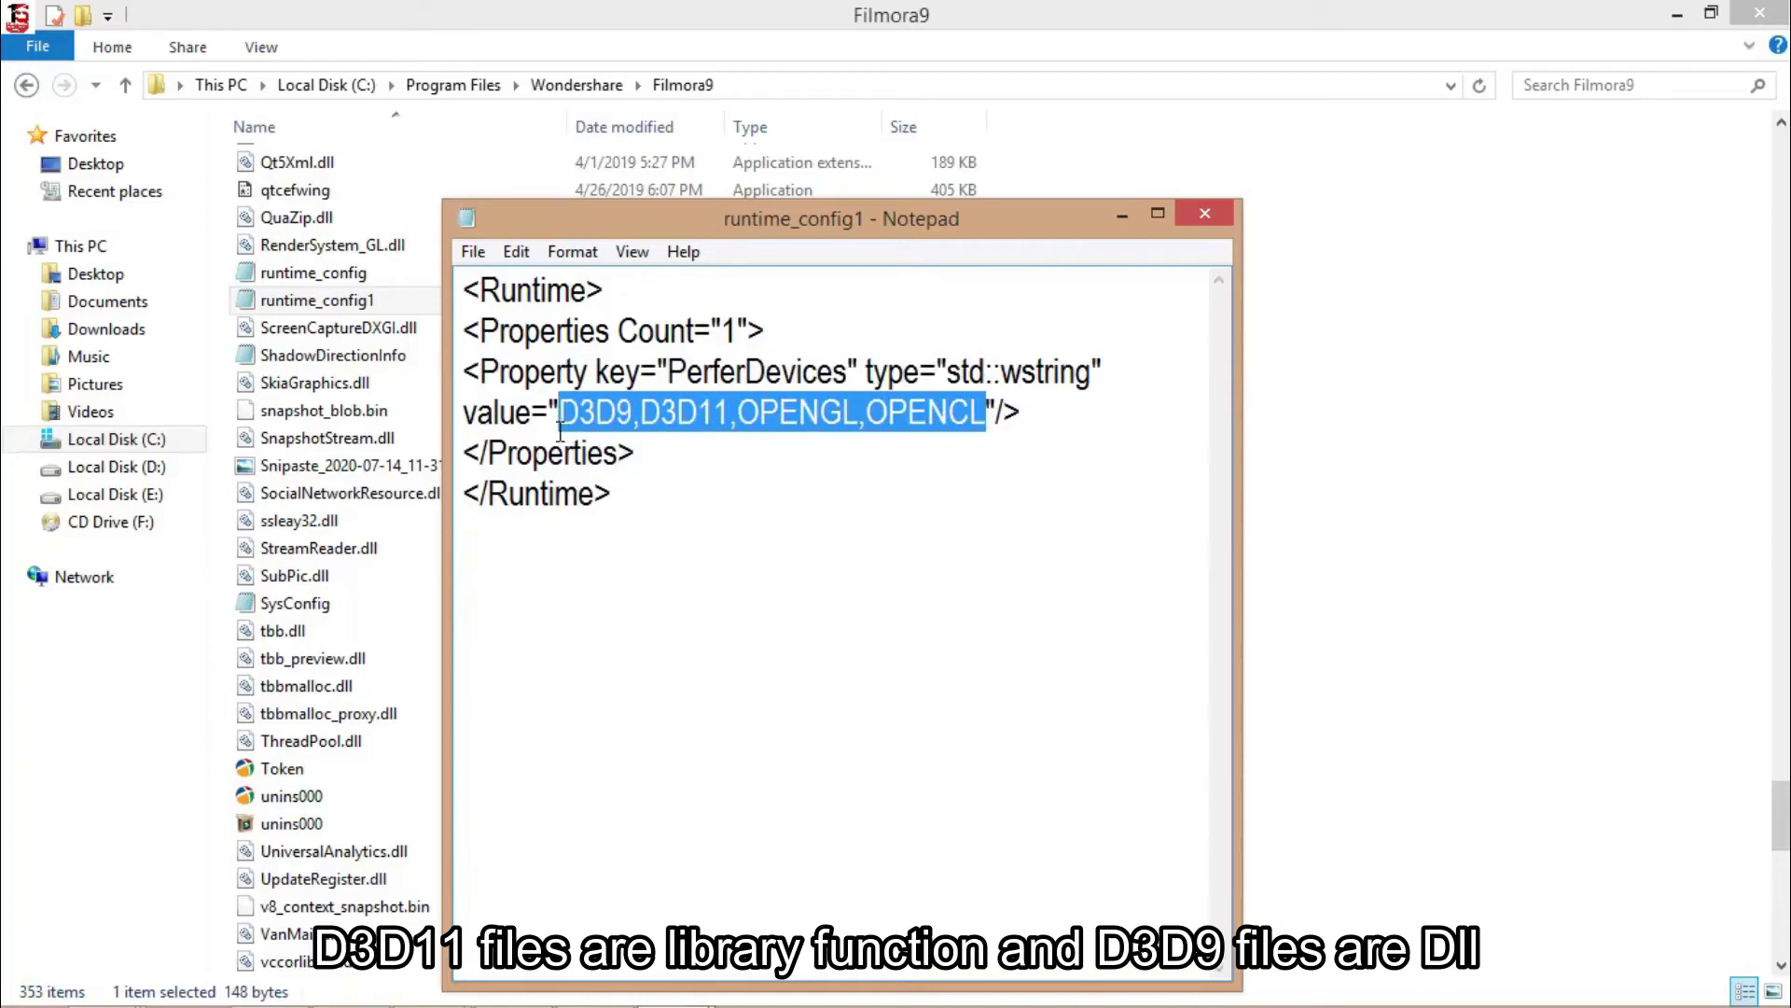
type("D3")
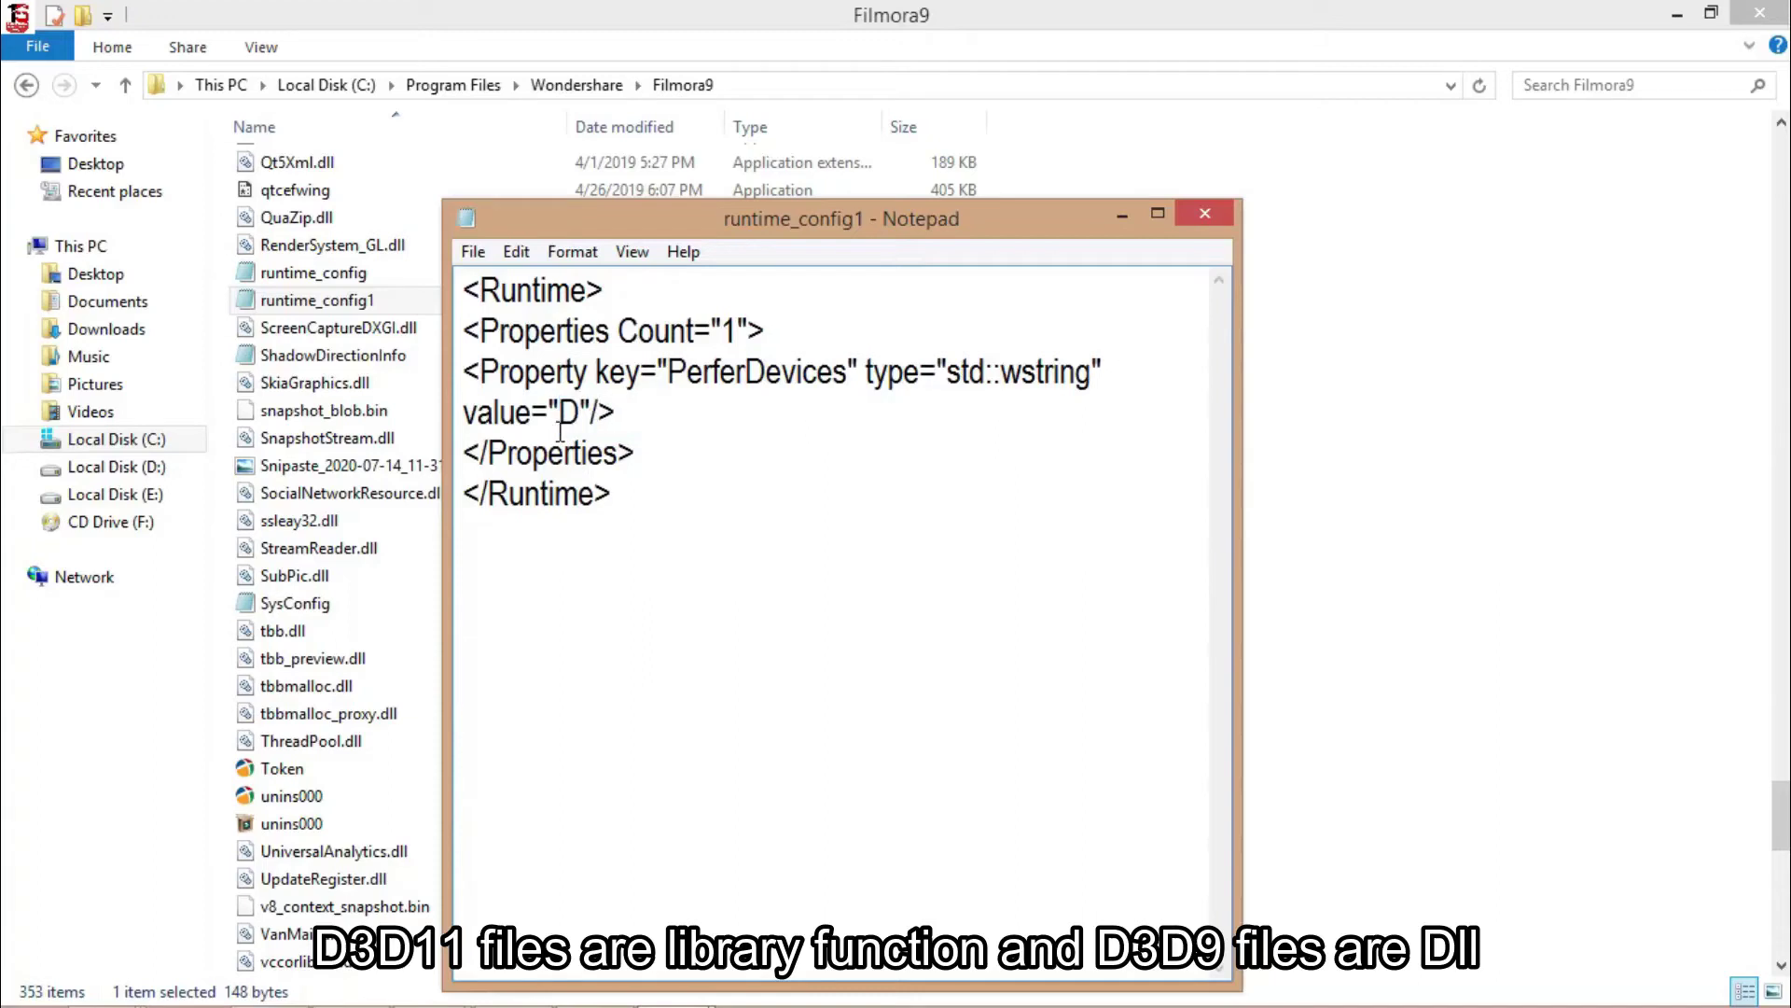
type("D11")
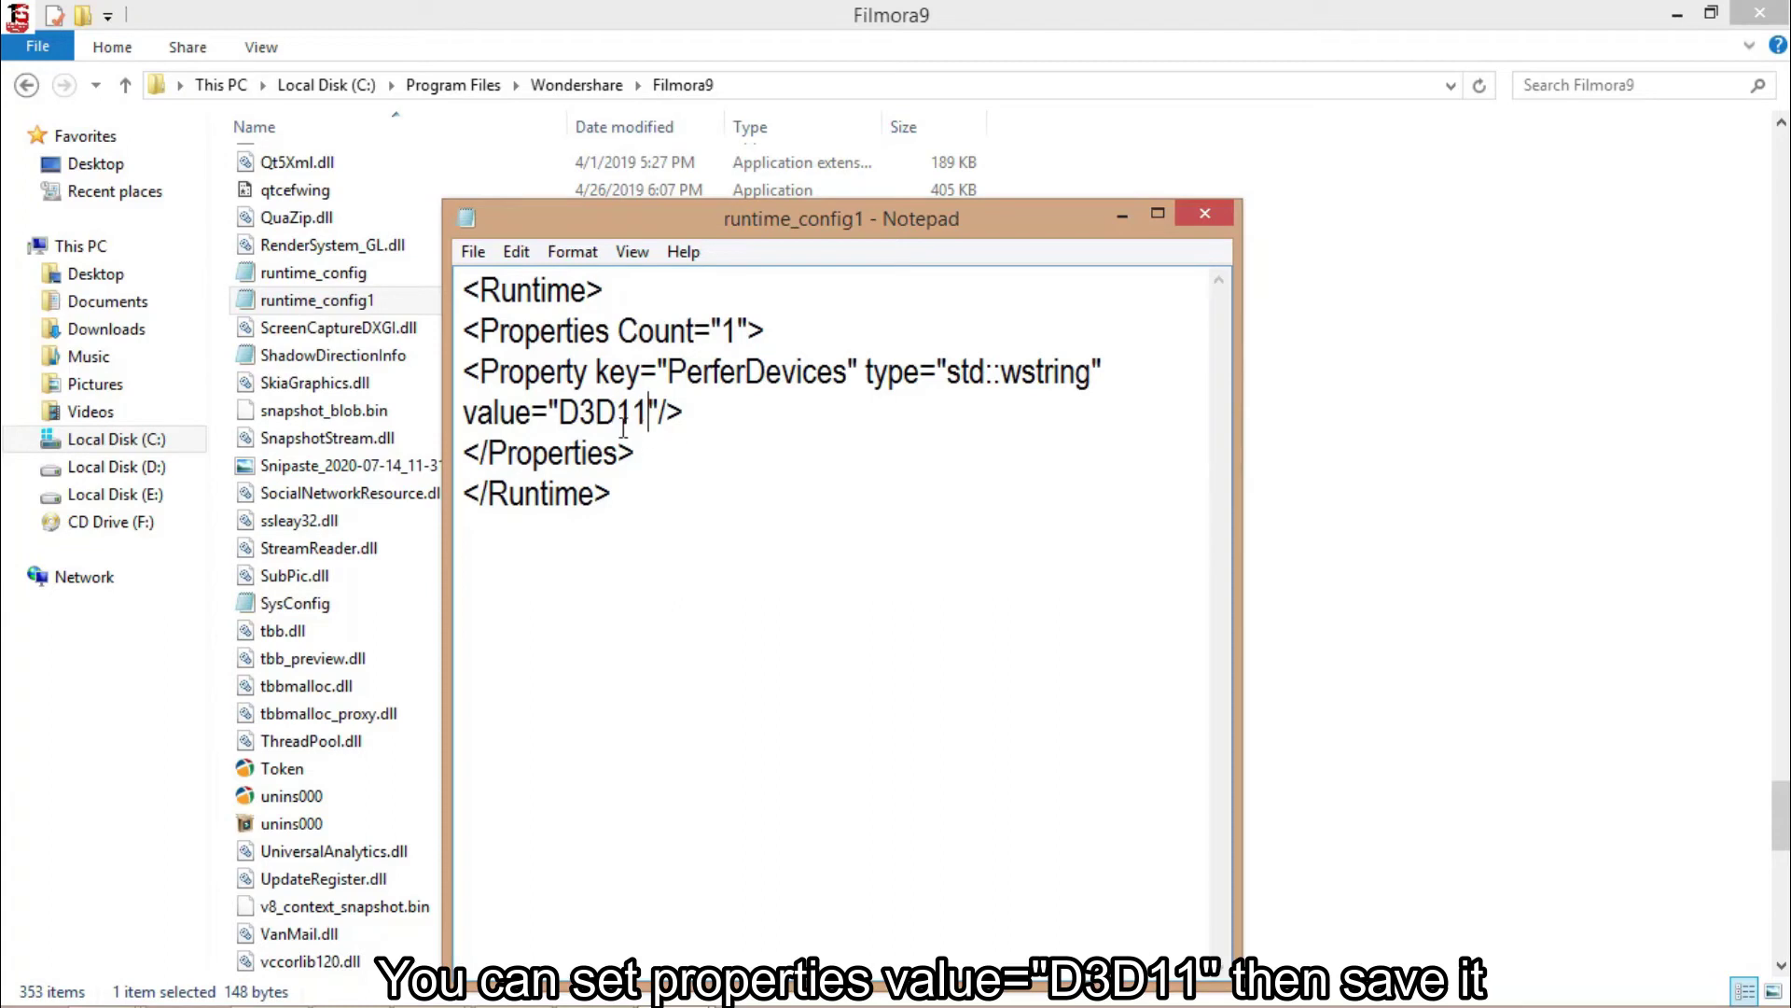
left_click(473, 252)
left_click(513, 340)
- Minimize the Filmora9 folder window, save runtime_config1 once more and close Notepad
left_click(404, 279)
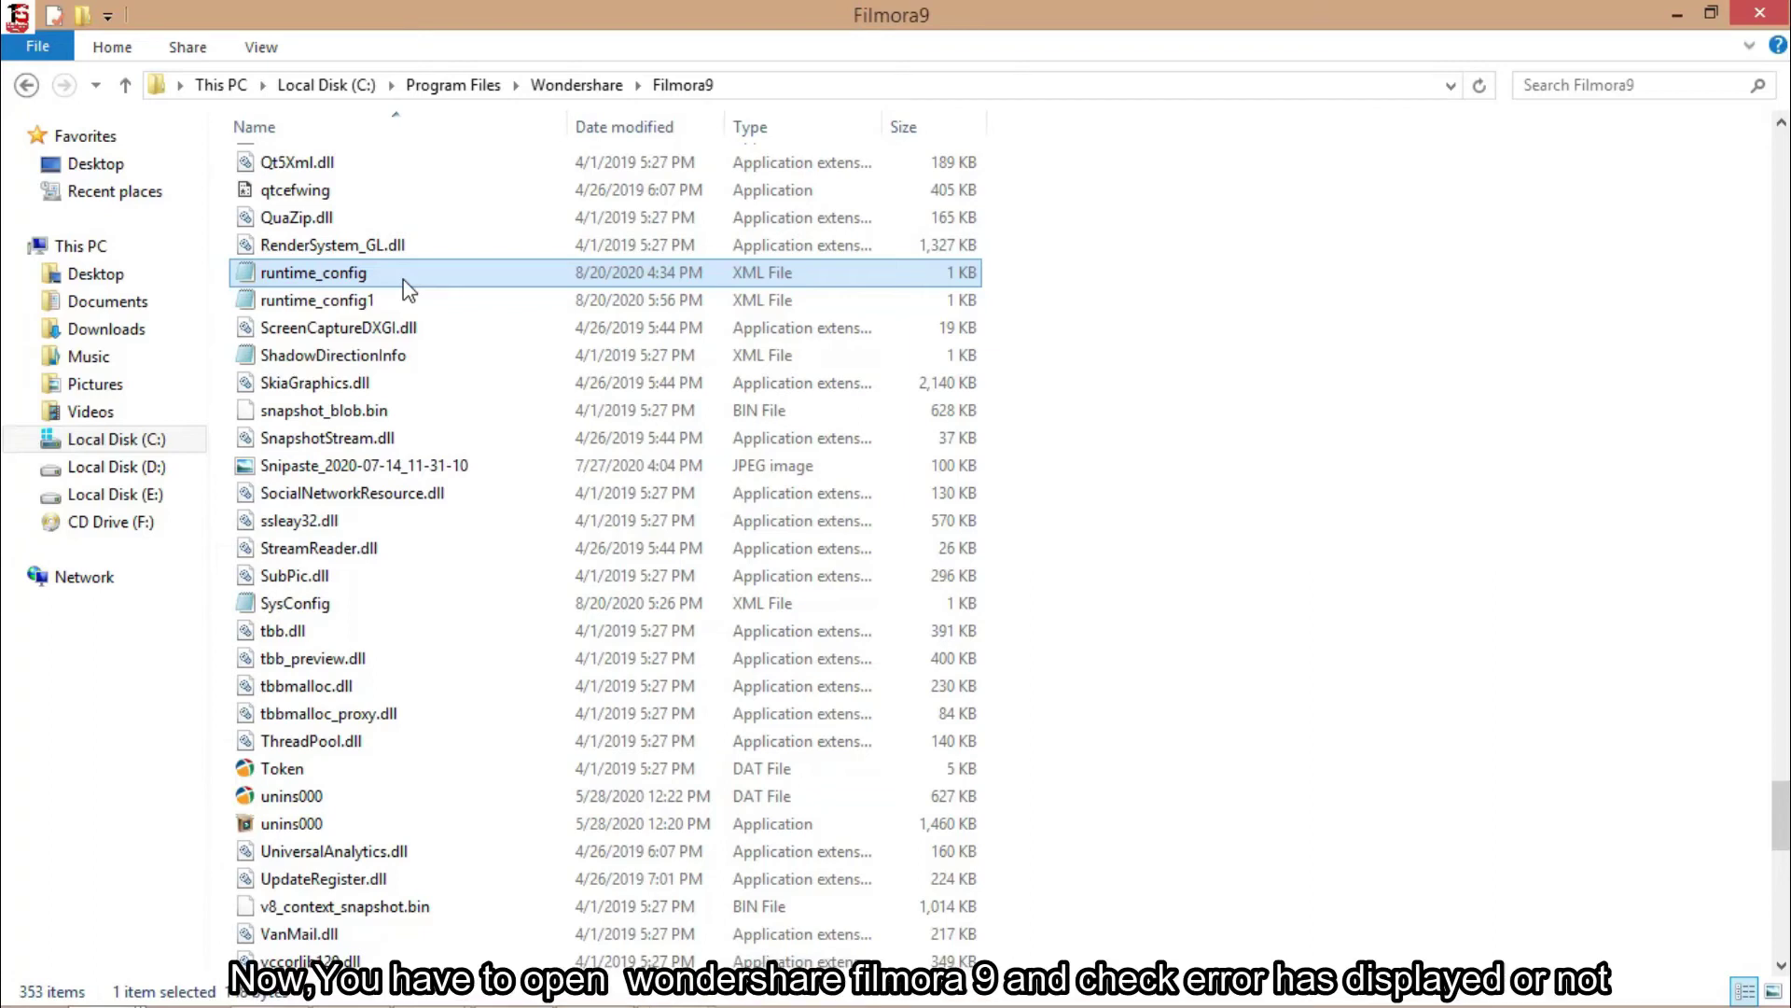
left_click(1680, 13)
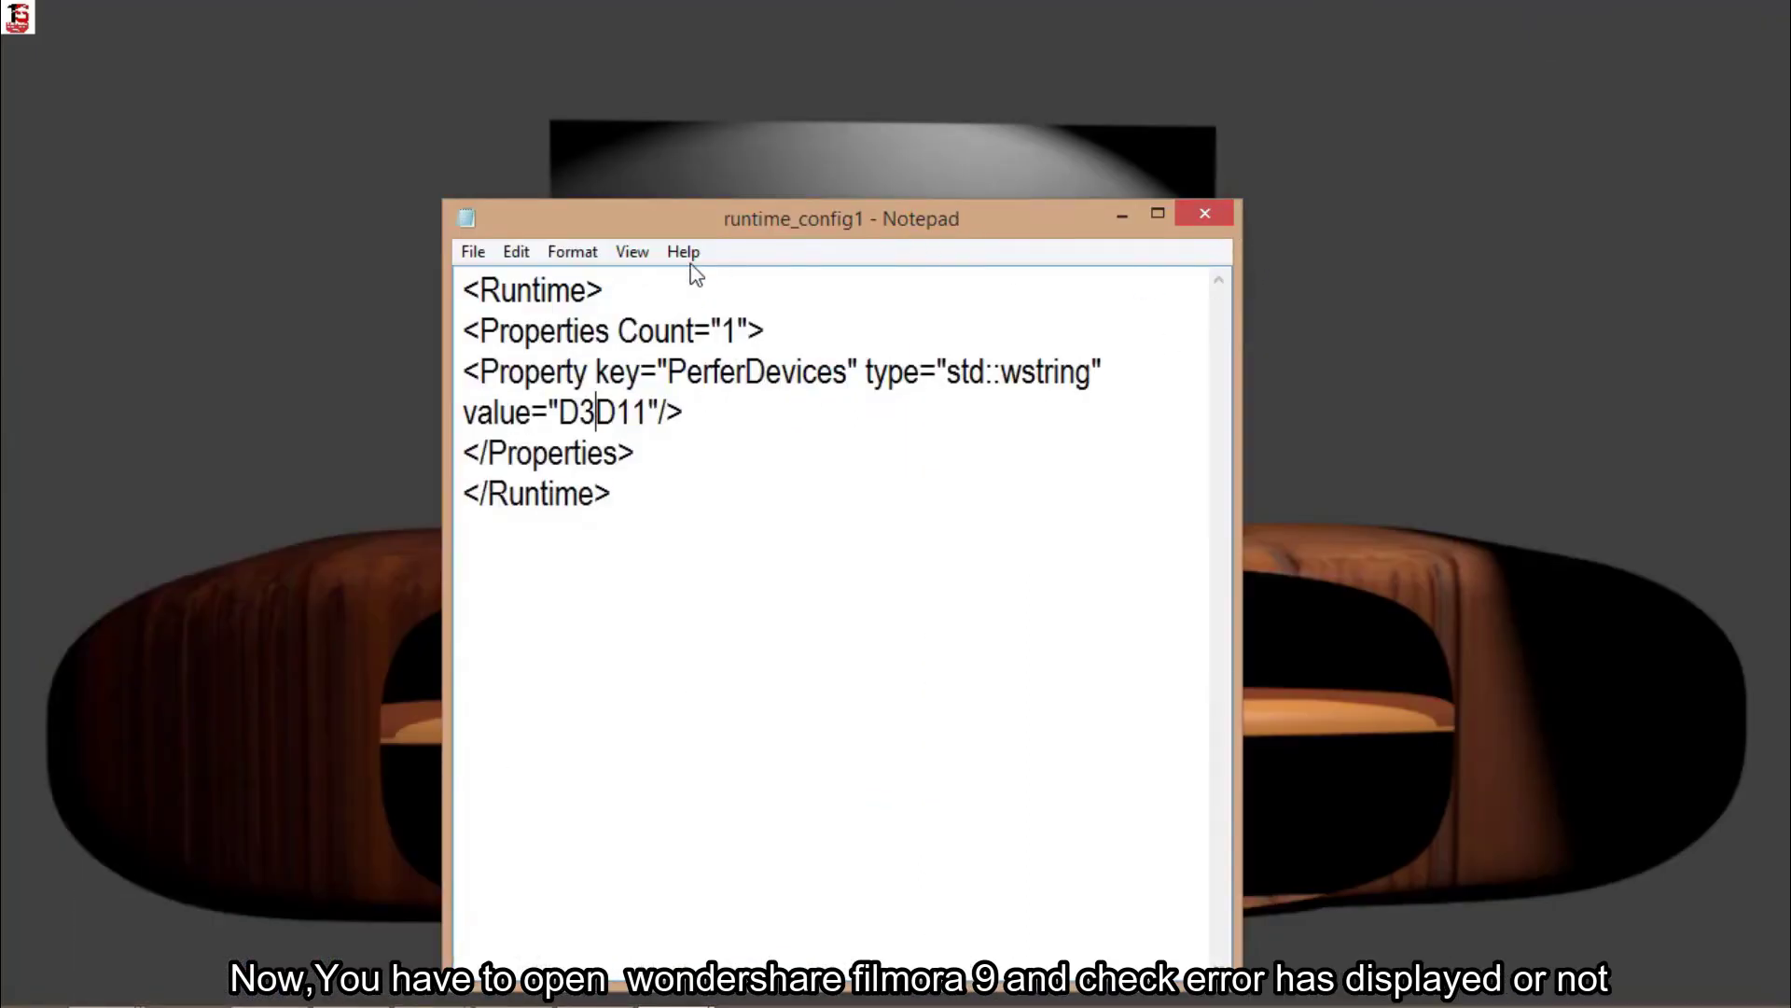
left_click(473, 251)
left_click(505, 340)
left_click(1204, 219)
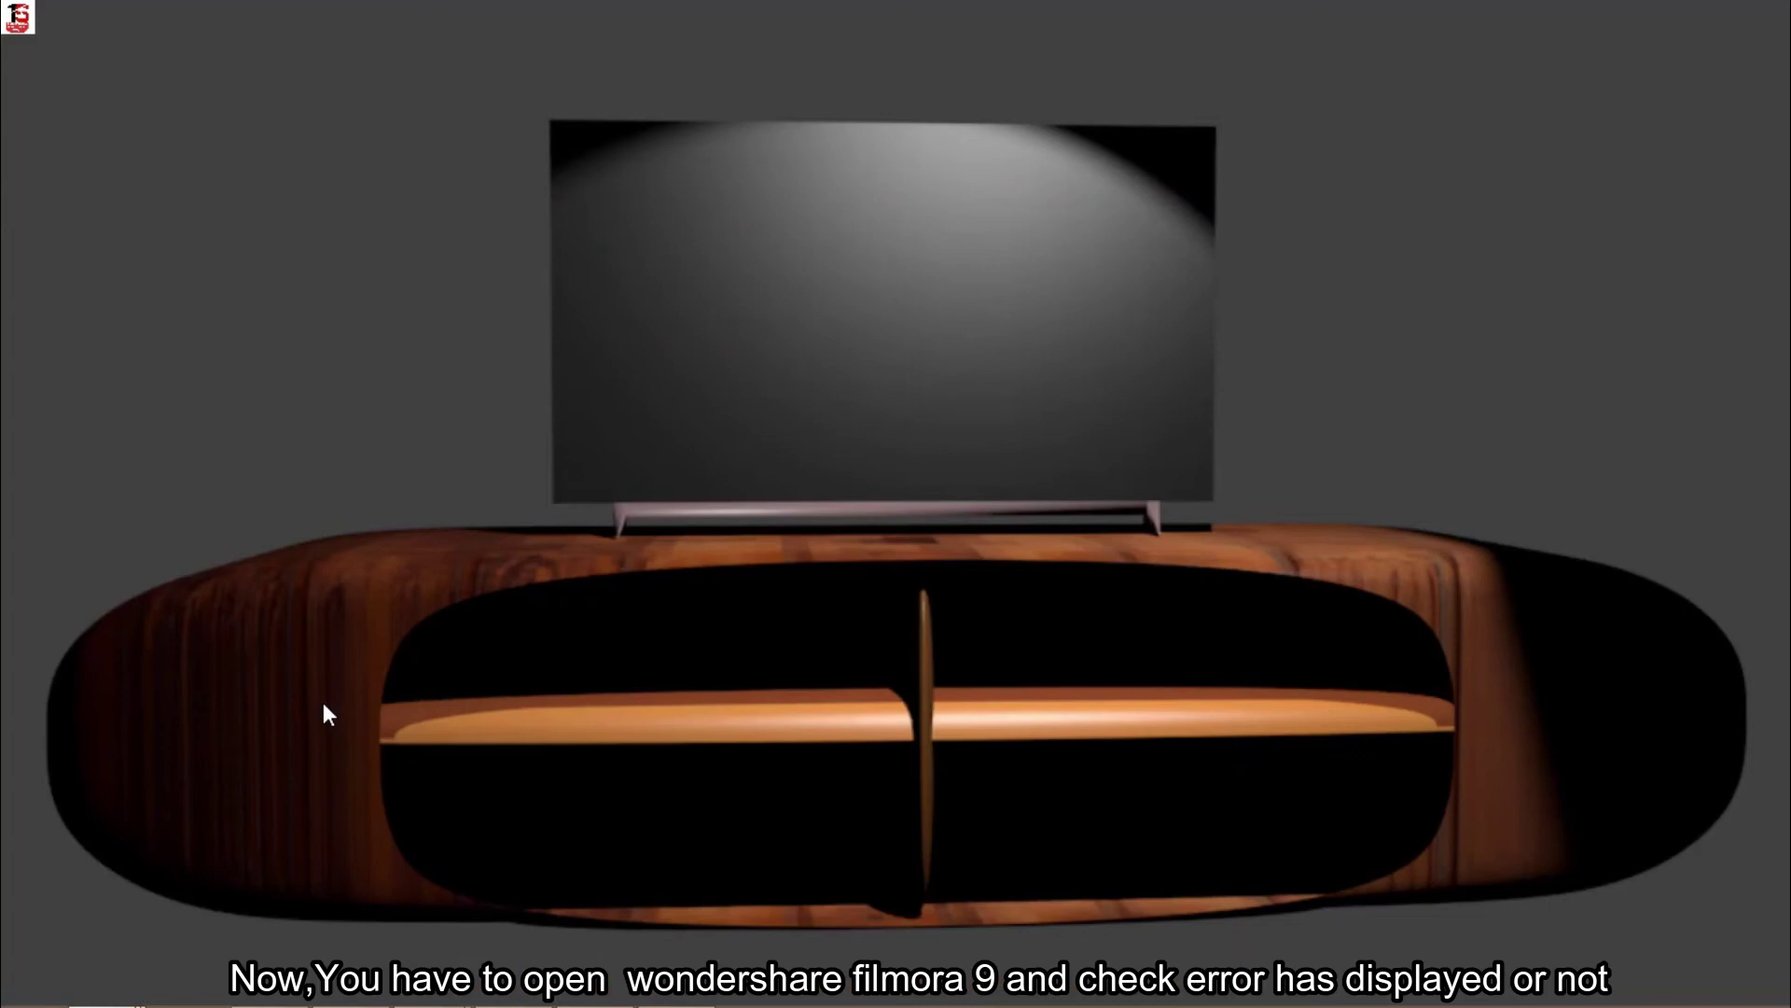
- Search the Start screen for "wonder" to launch Wondershare Filmora9, and create a new 16:9 (Widescreen) project, dismissing the Message Center
key("super")
type("wond")
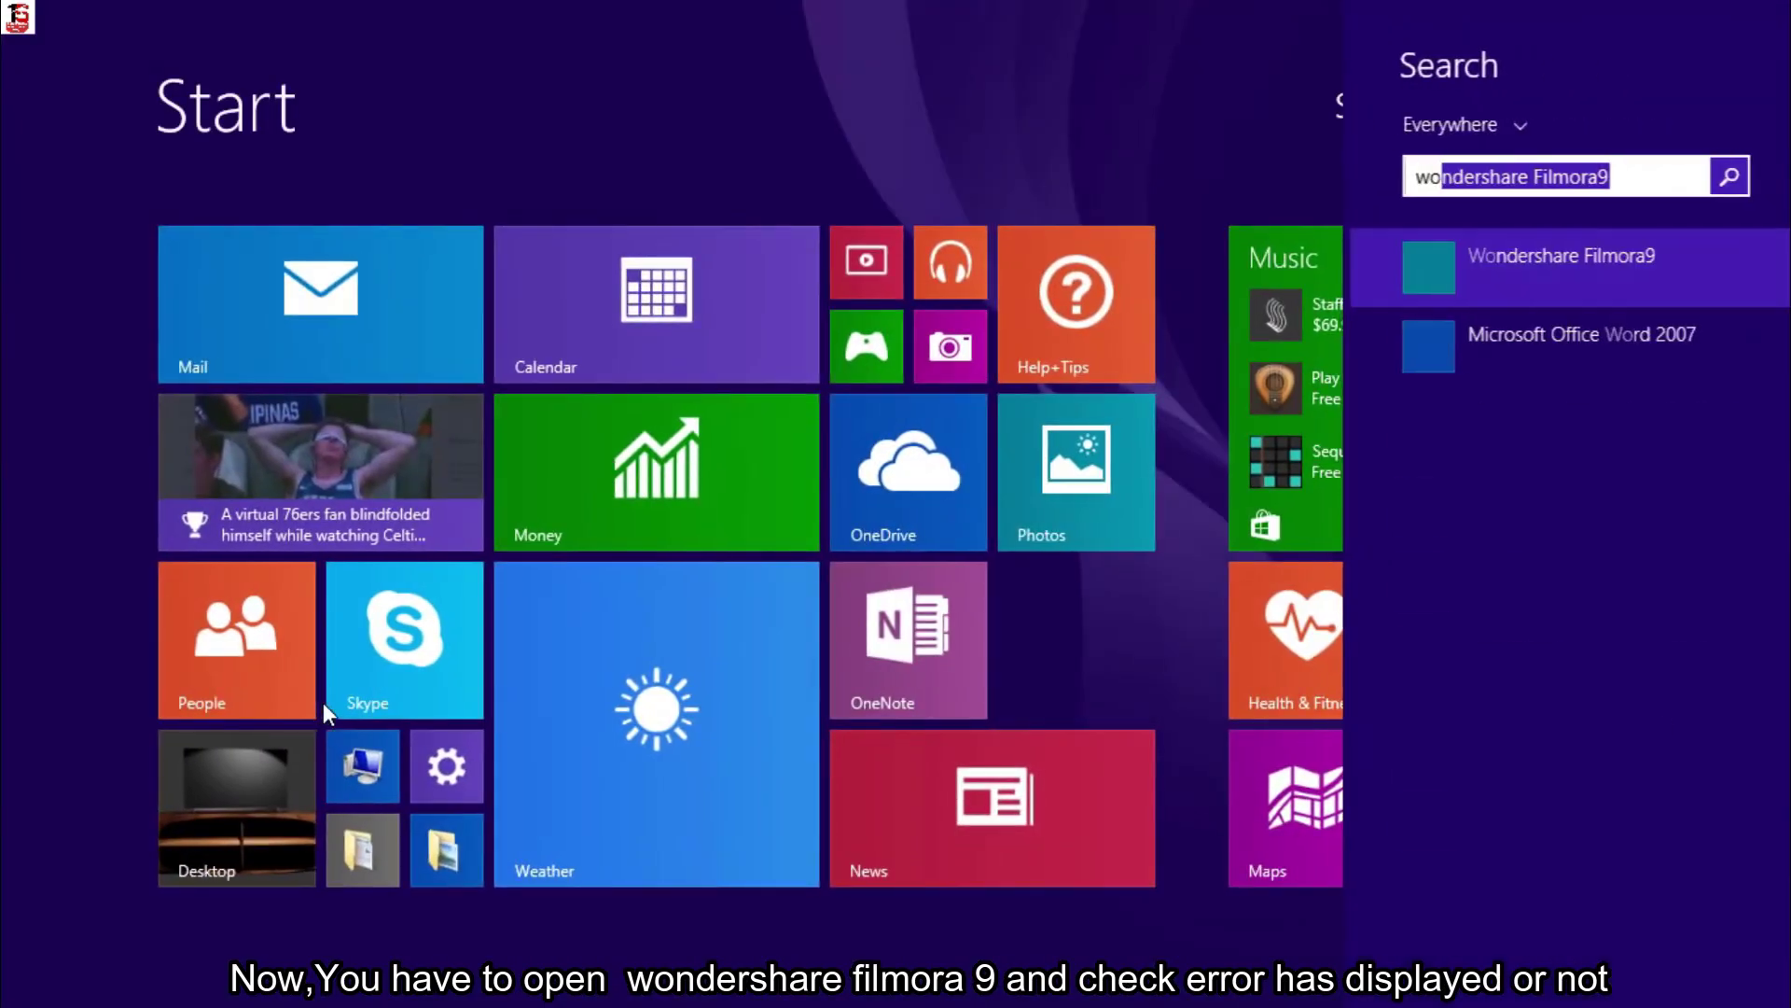
type("er")
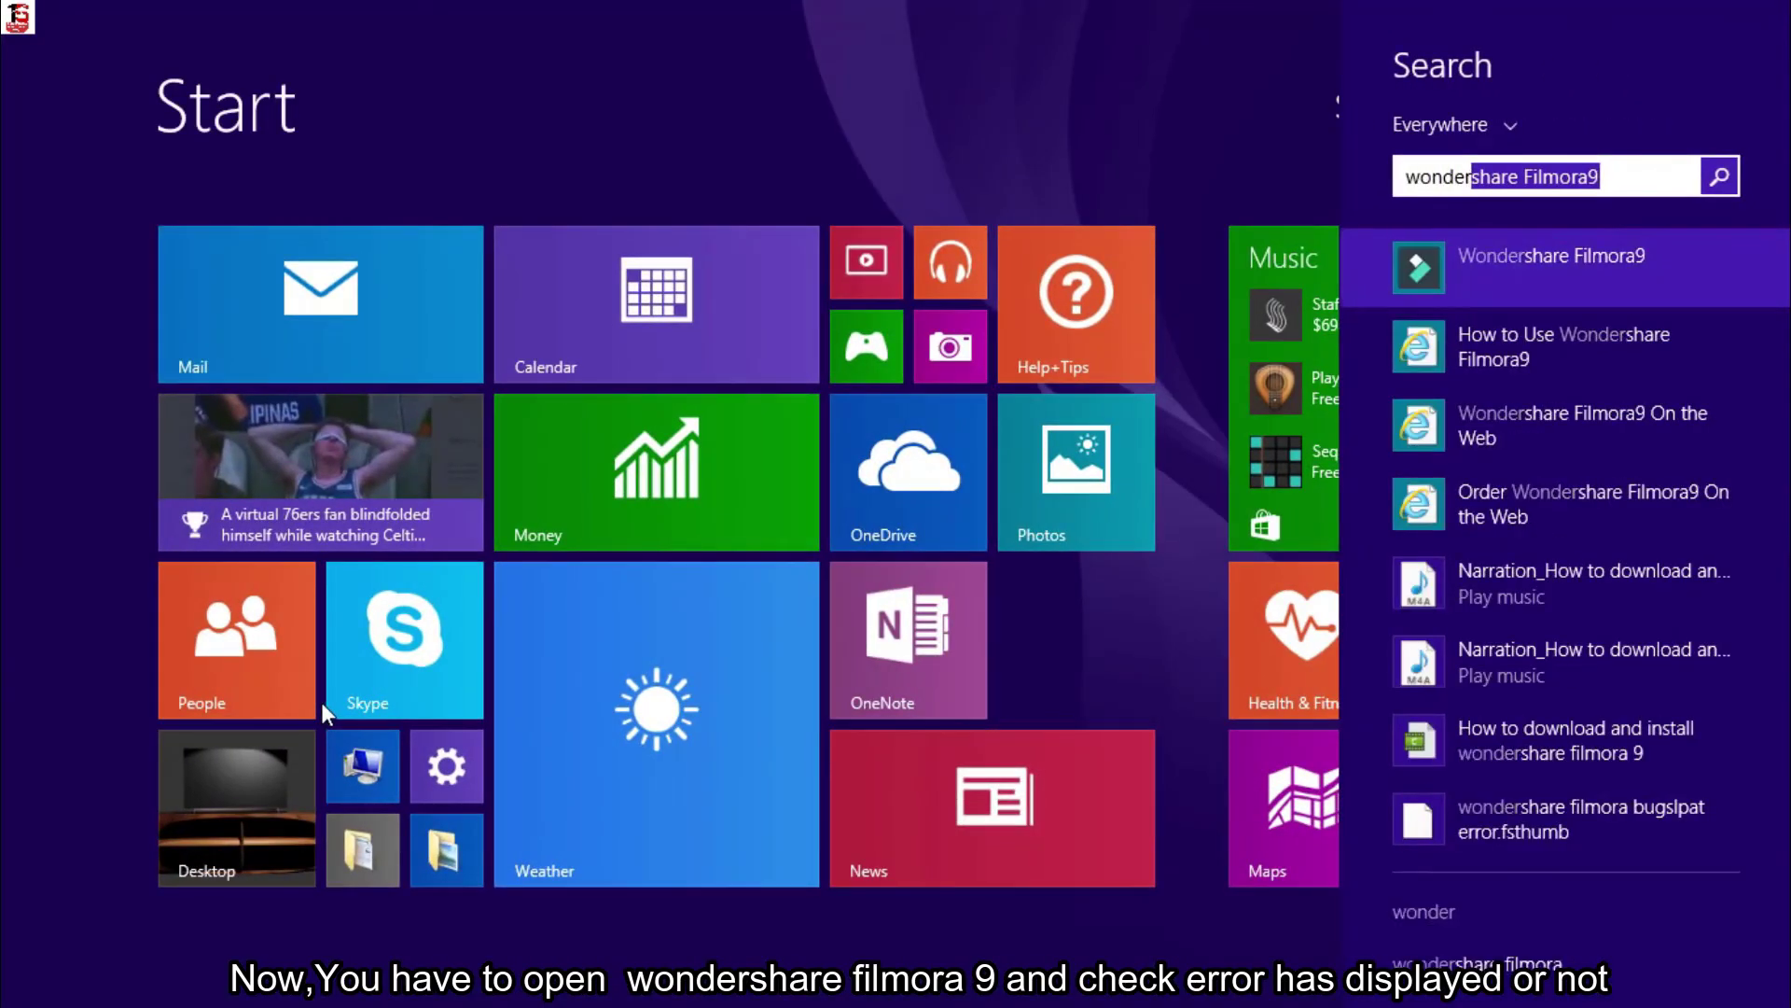
left_click(1651, 265)
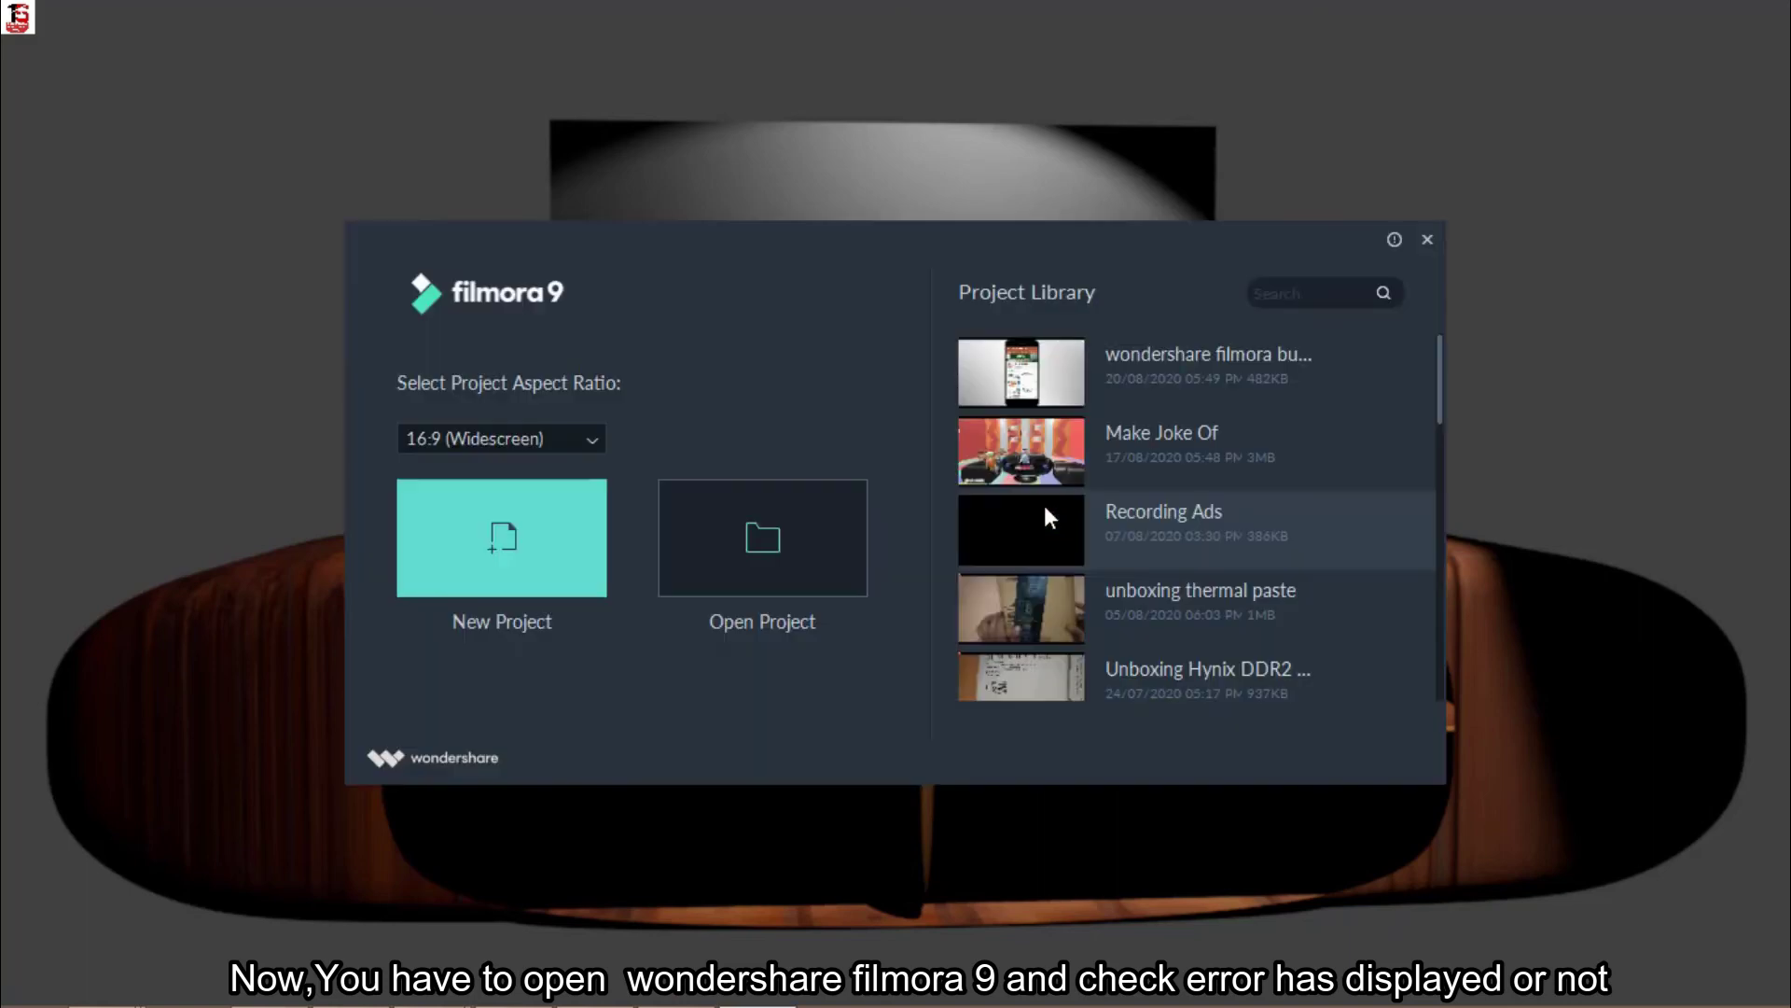
left_click(549, 526)
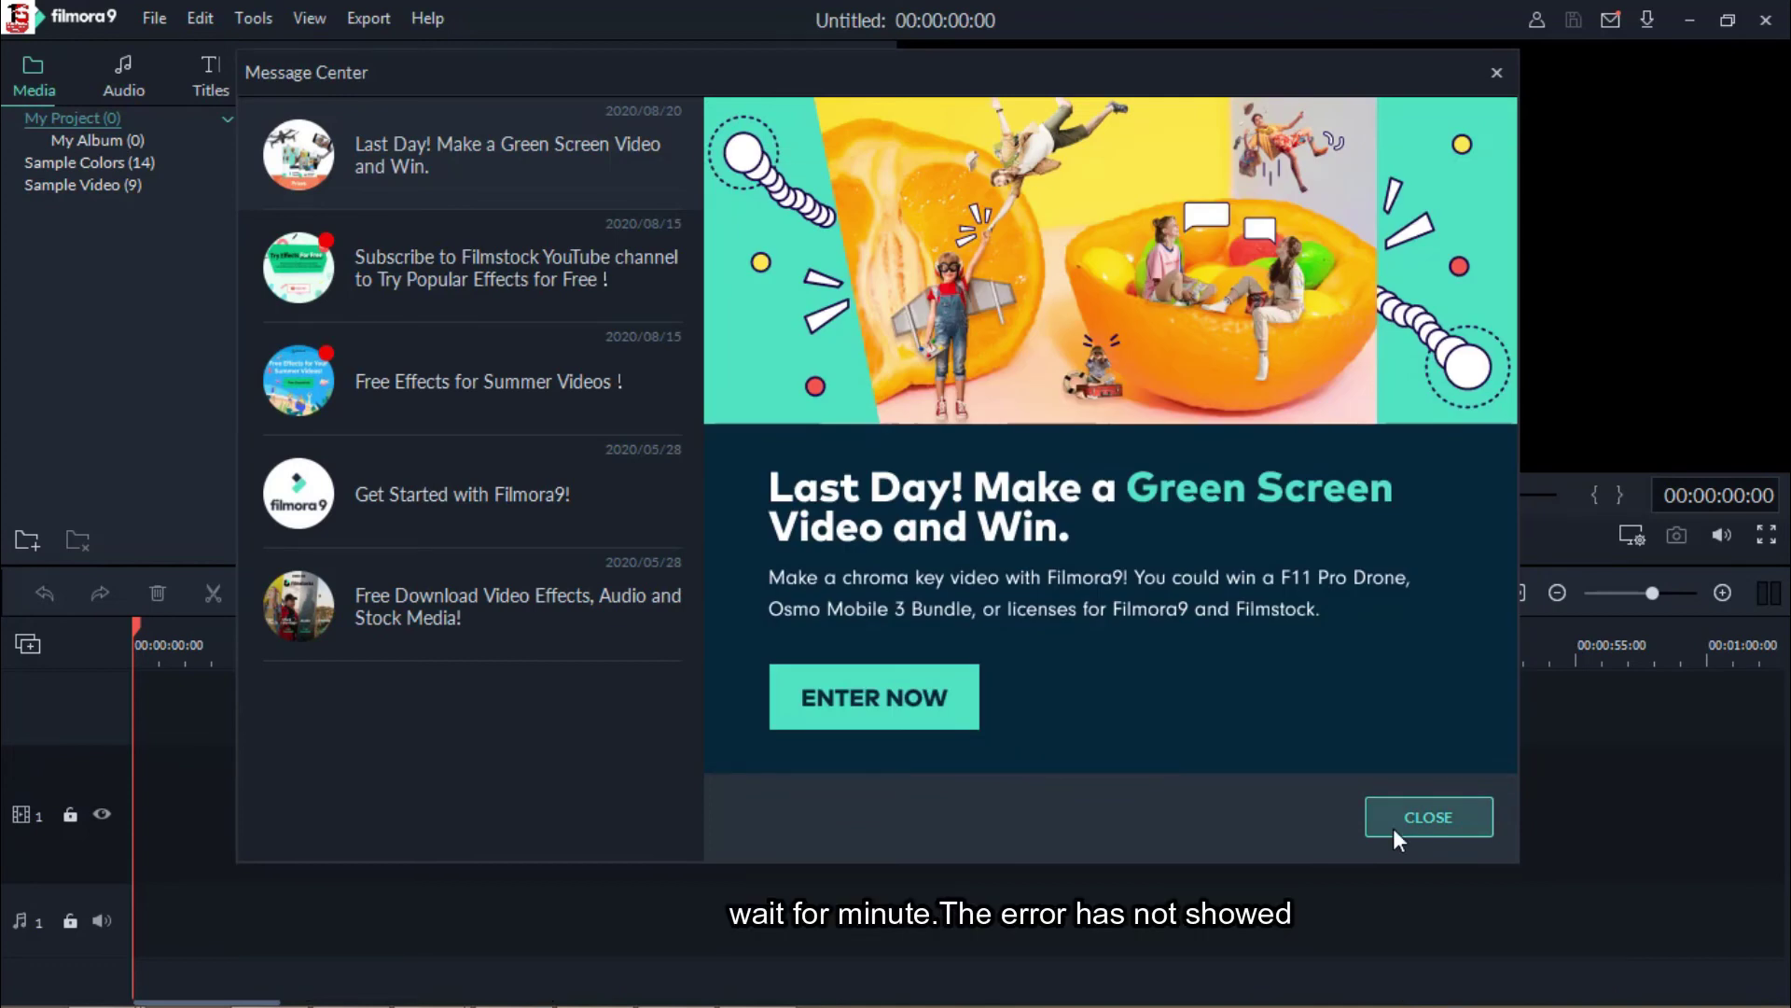
left_click(1397, 837)
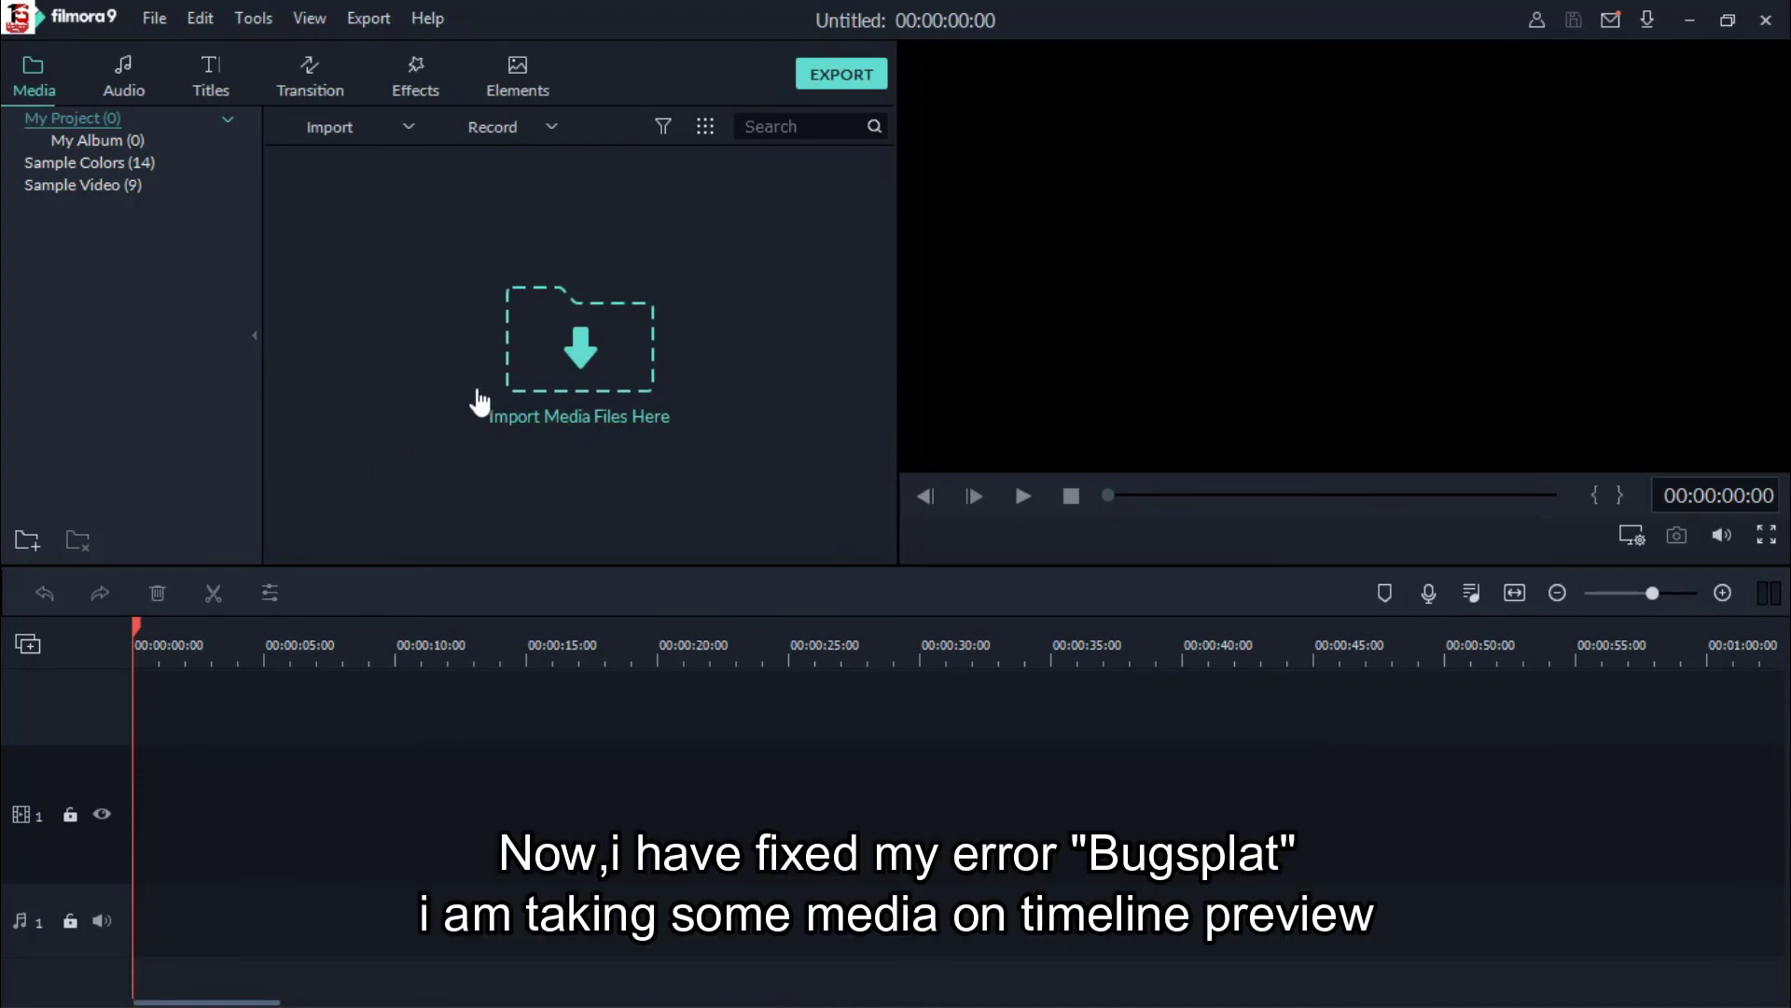
- Import the CREATE INTRO. video from the CHANNEL INTRO folder inside THUMBAIL AND ART MAKE on Local Disk (D:)
left_click(627, 366)
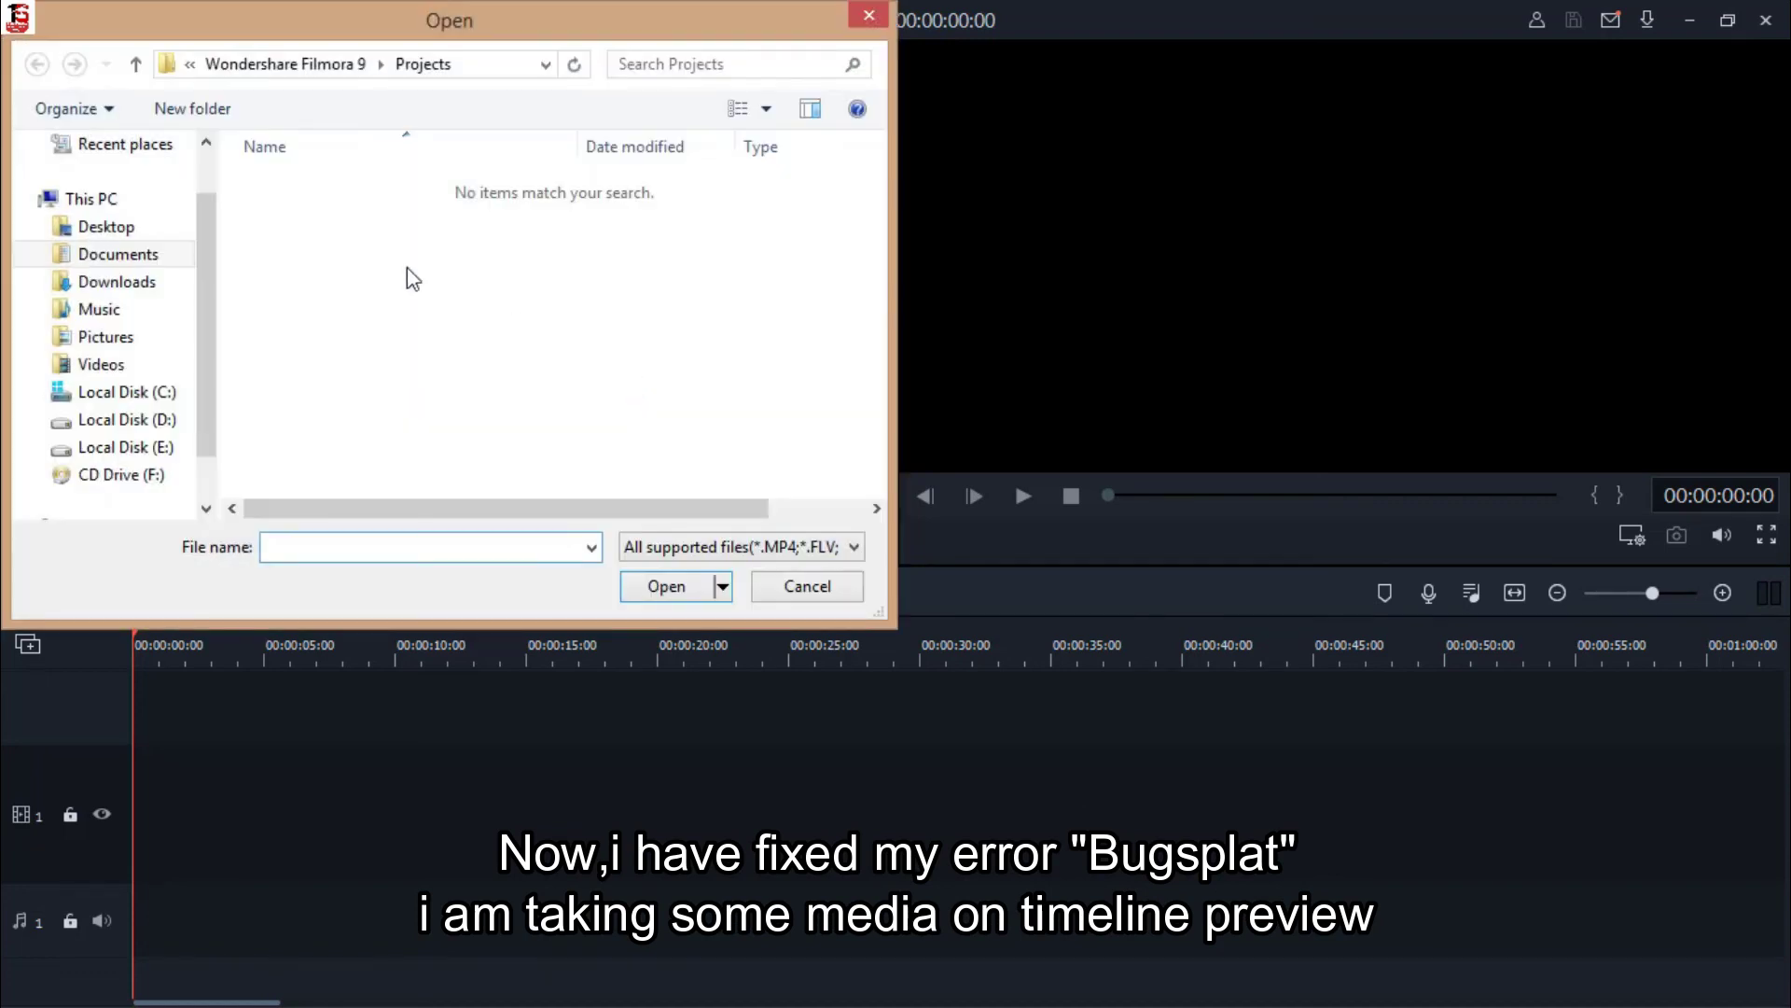
left_click(135, 63)
left_click(177, 392)
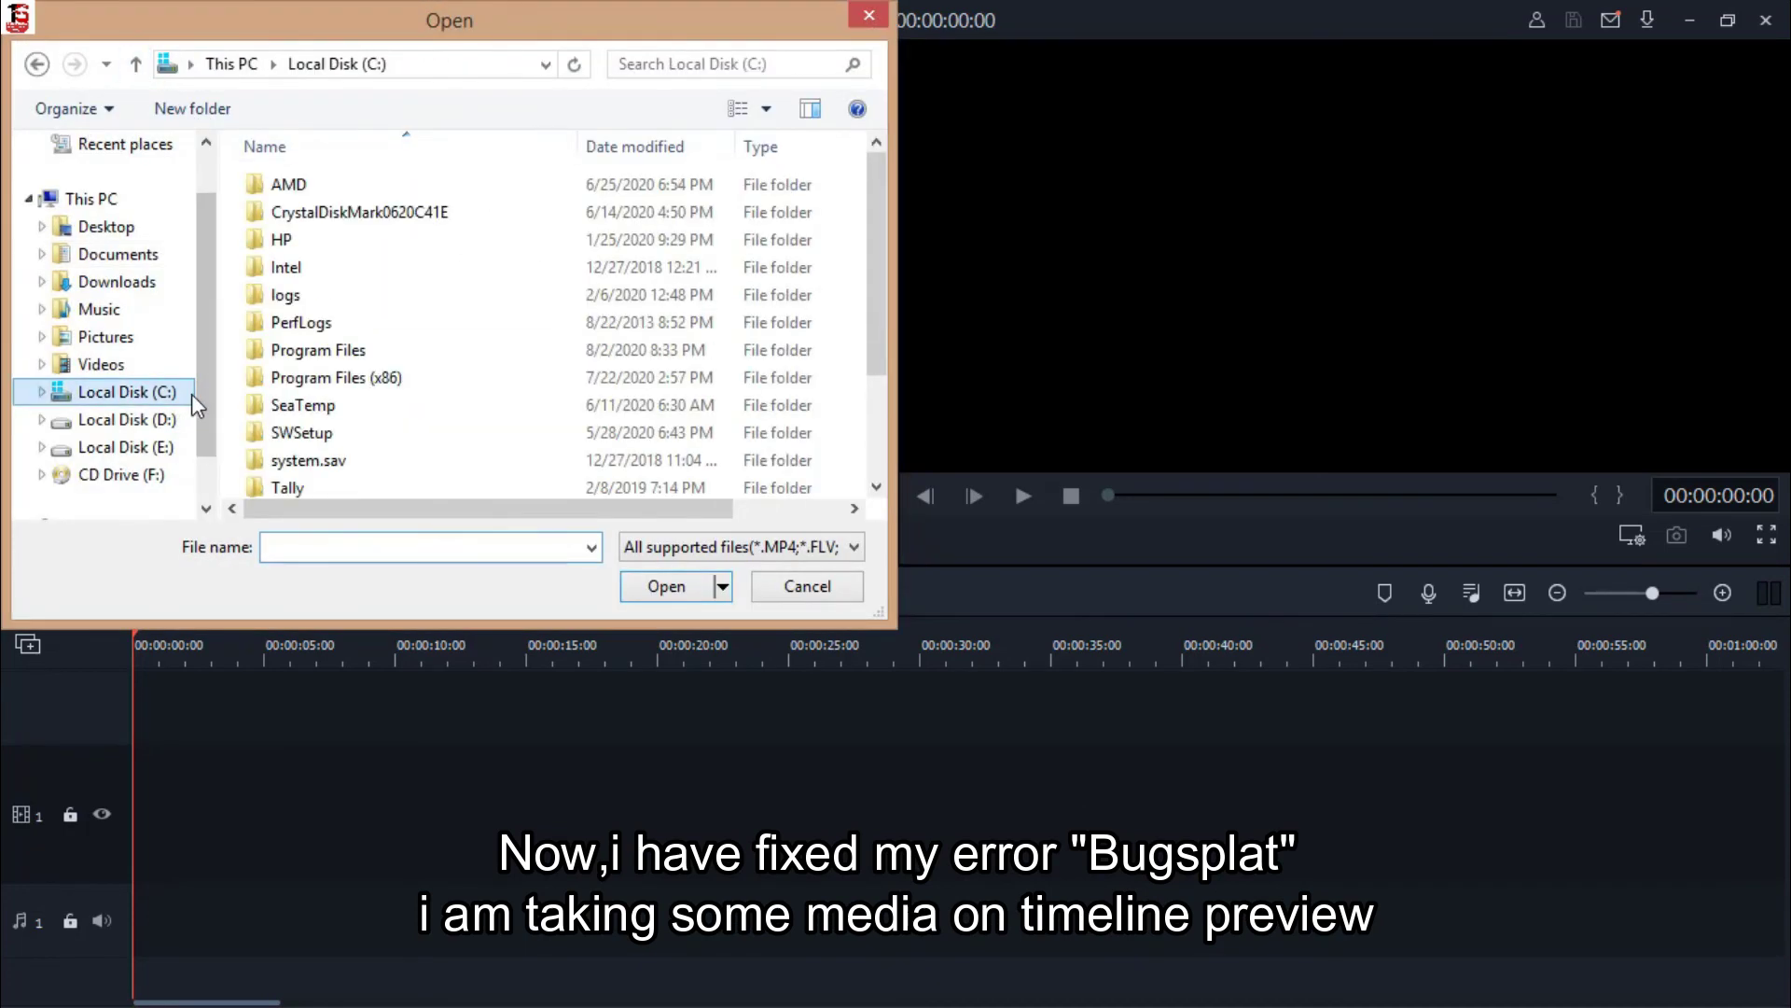
left_click(181, 420)
double_click(401, 405)
scroll(597, 390, "down", 15)
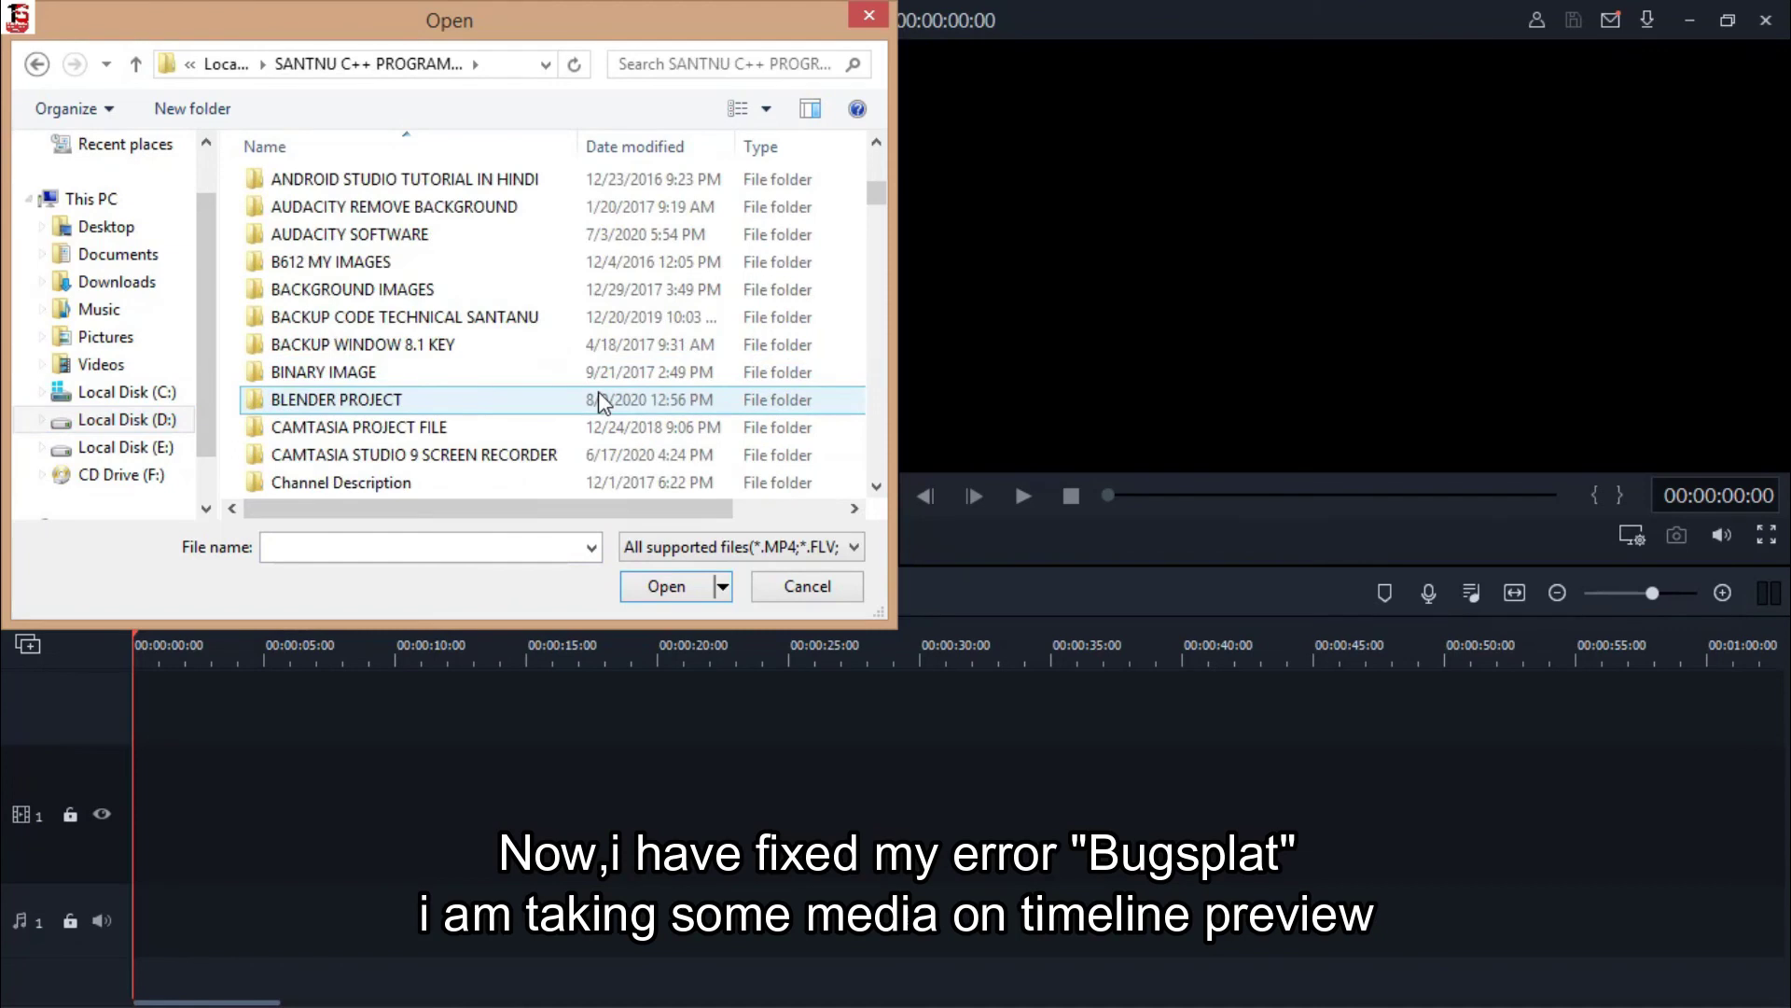
scroll(597, 400, "down", 15)
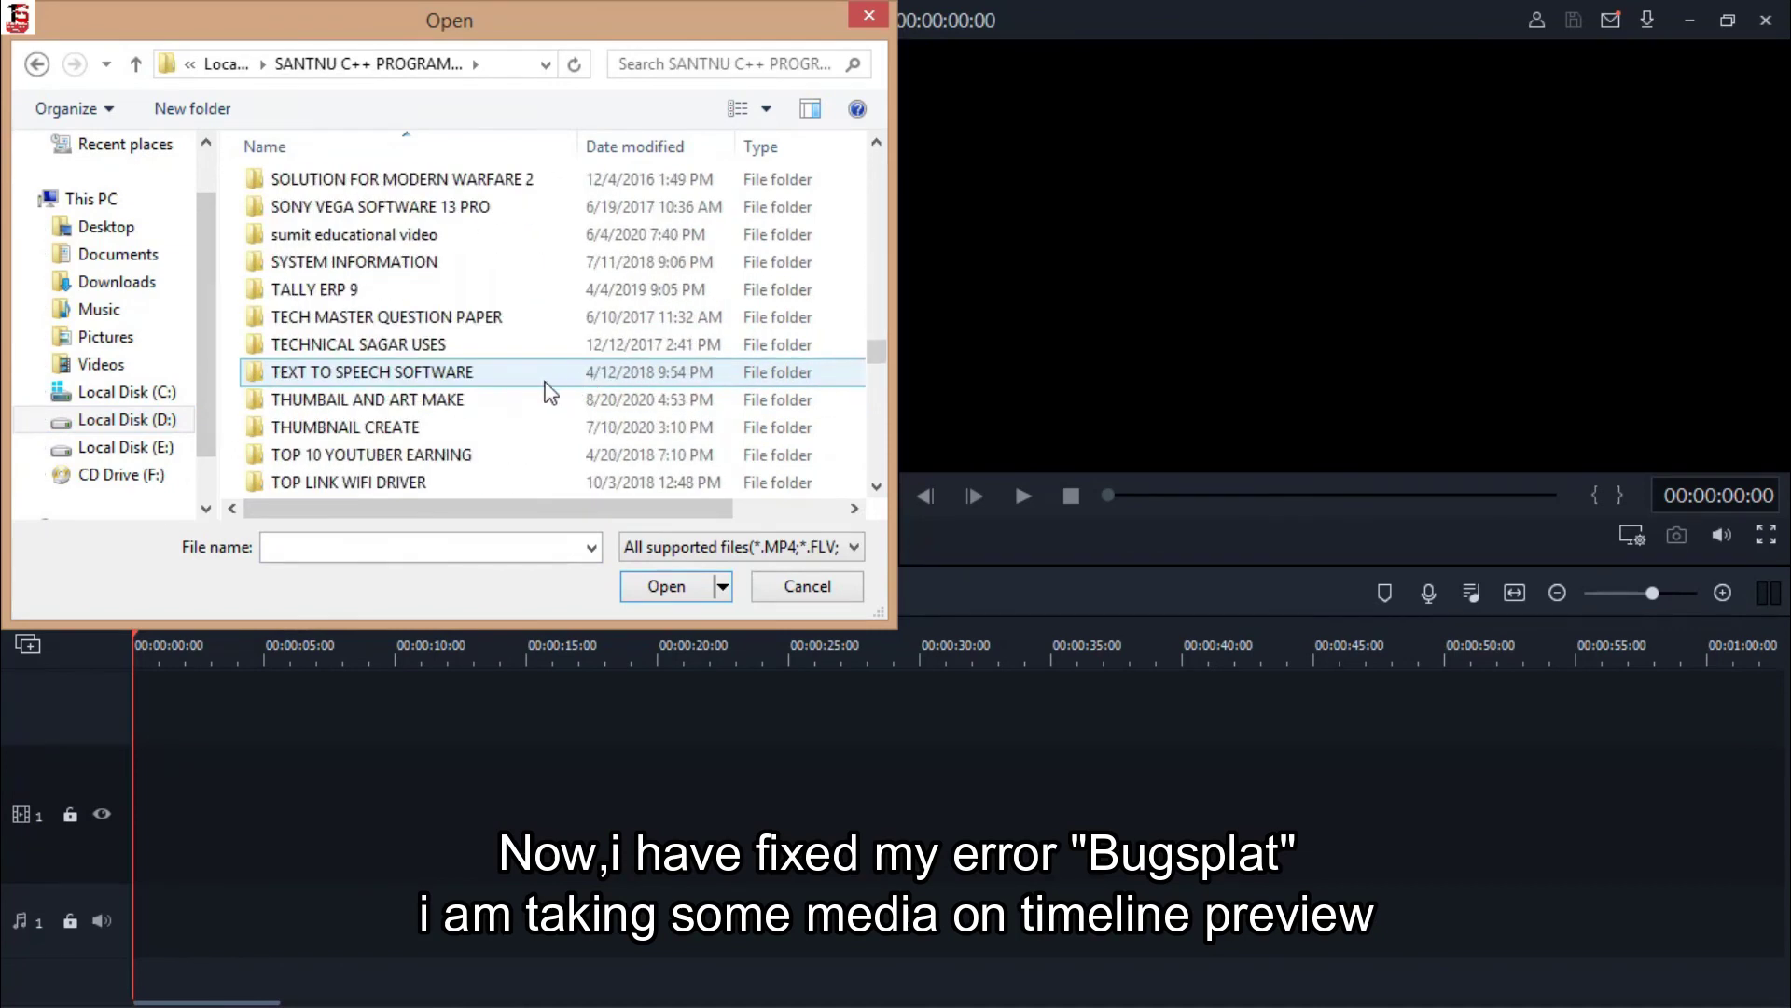
left_click(426, 402)
double_click(426, 402)
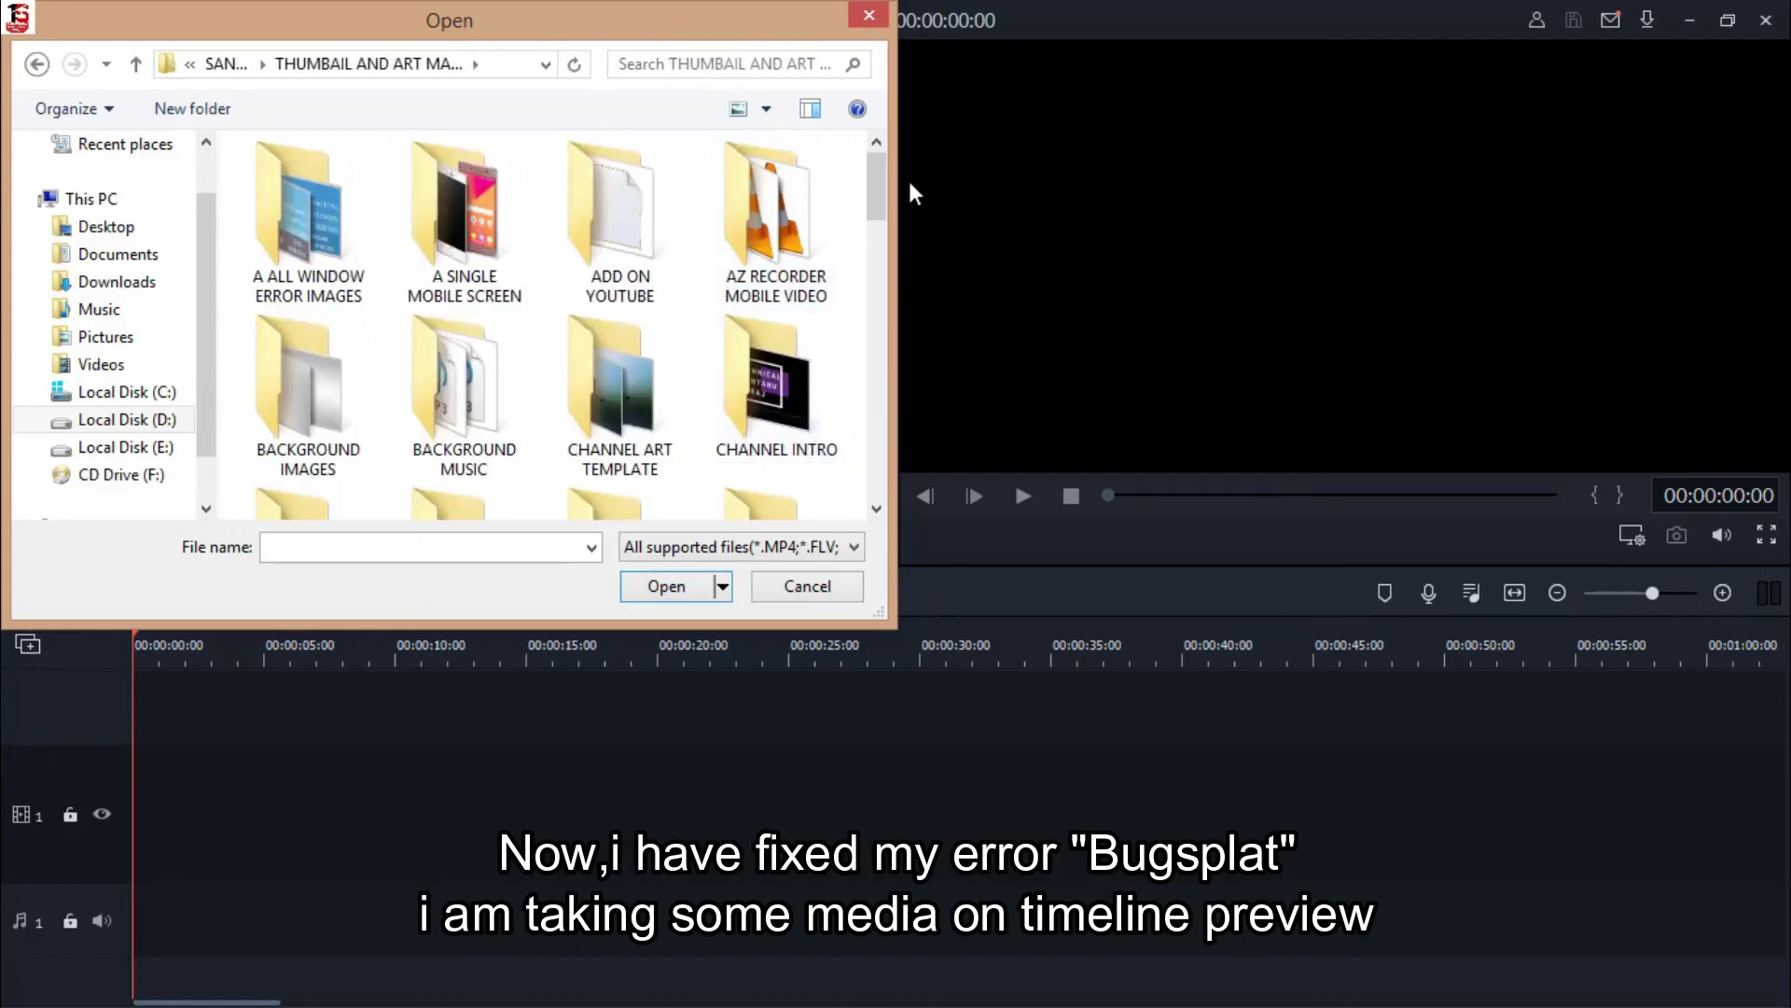
double_click(787, 371)
left_click(314, 201)
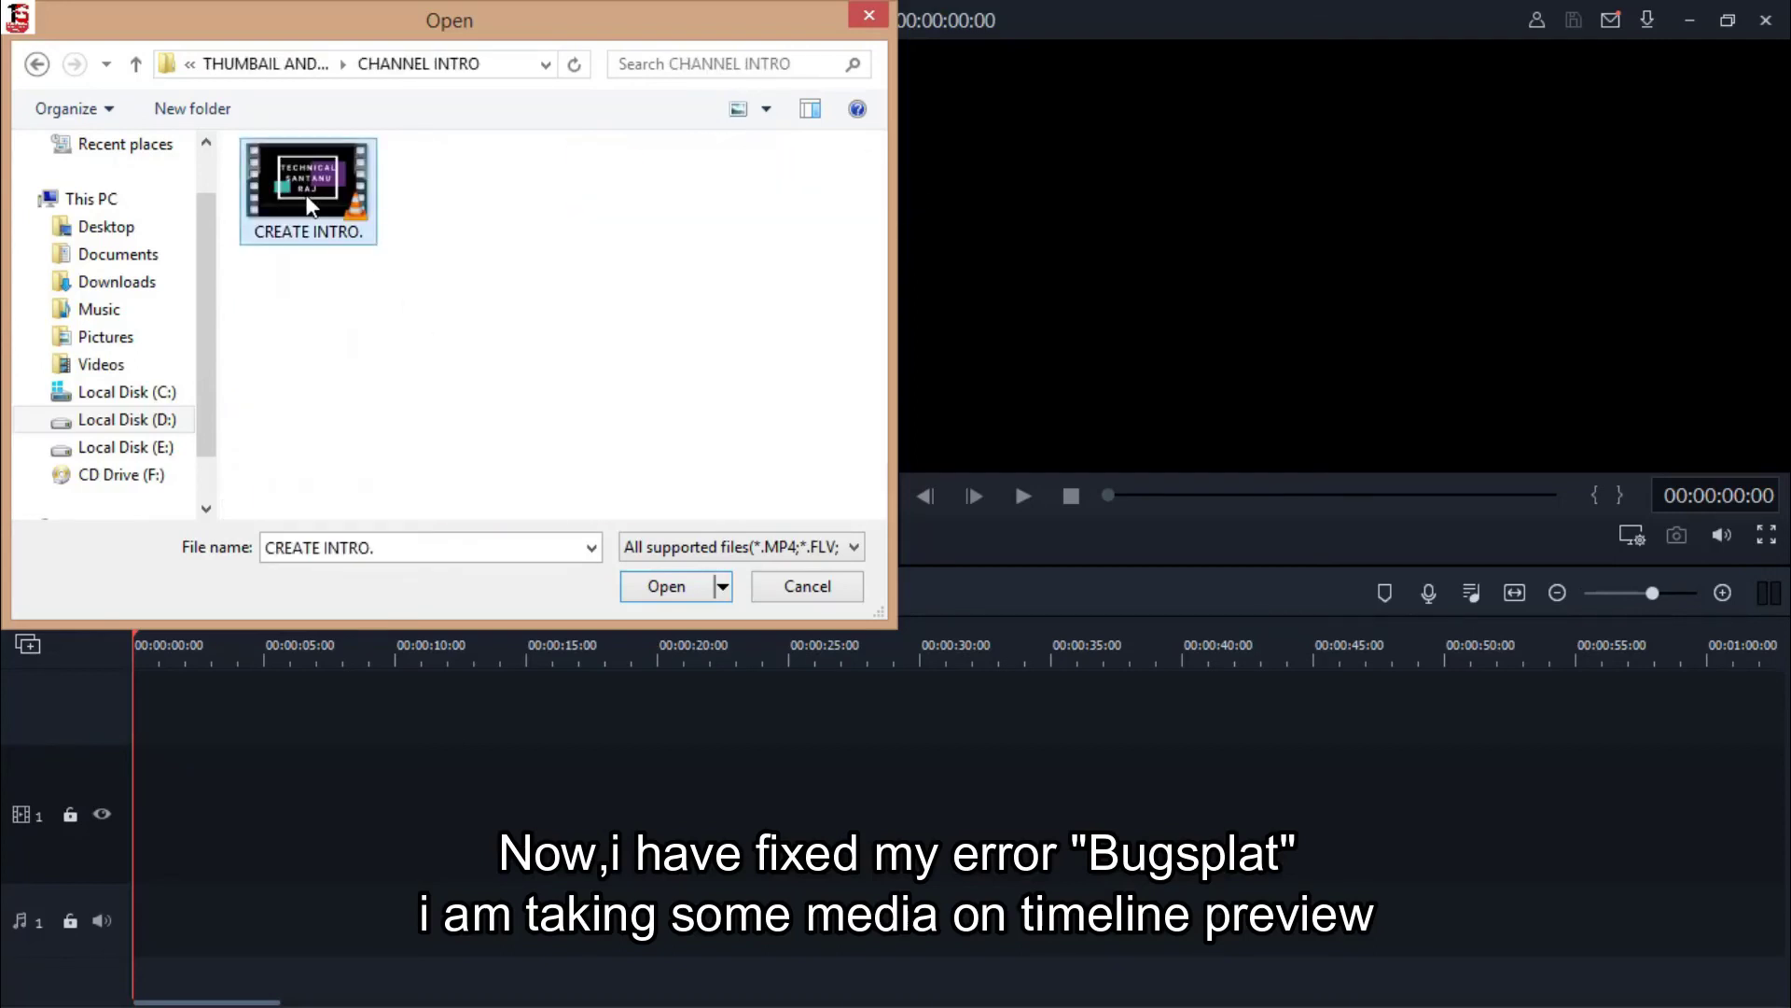
left_click(644, 588)
- Place the CREATE INTRO. clip at the start of video track 1, matching the project settings to the media, and briefly play the preview
left_click_drag(433, 250, 133, 793)
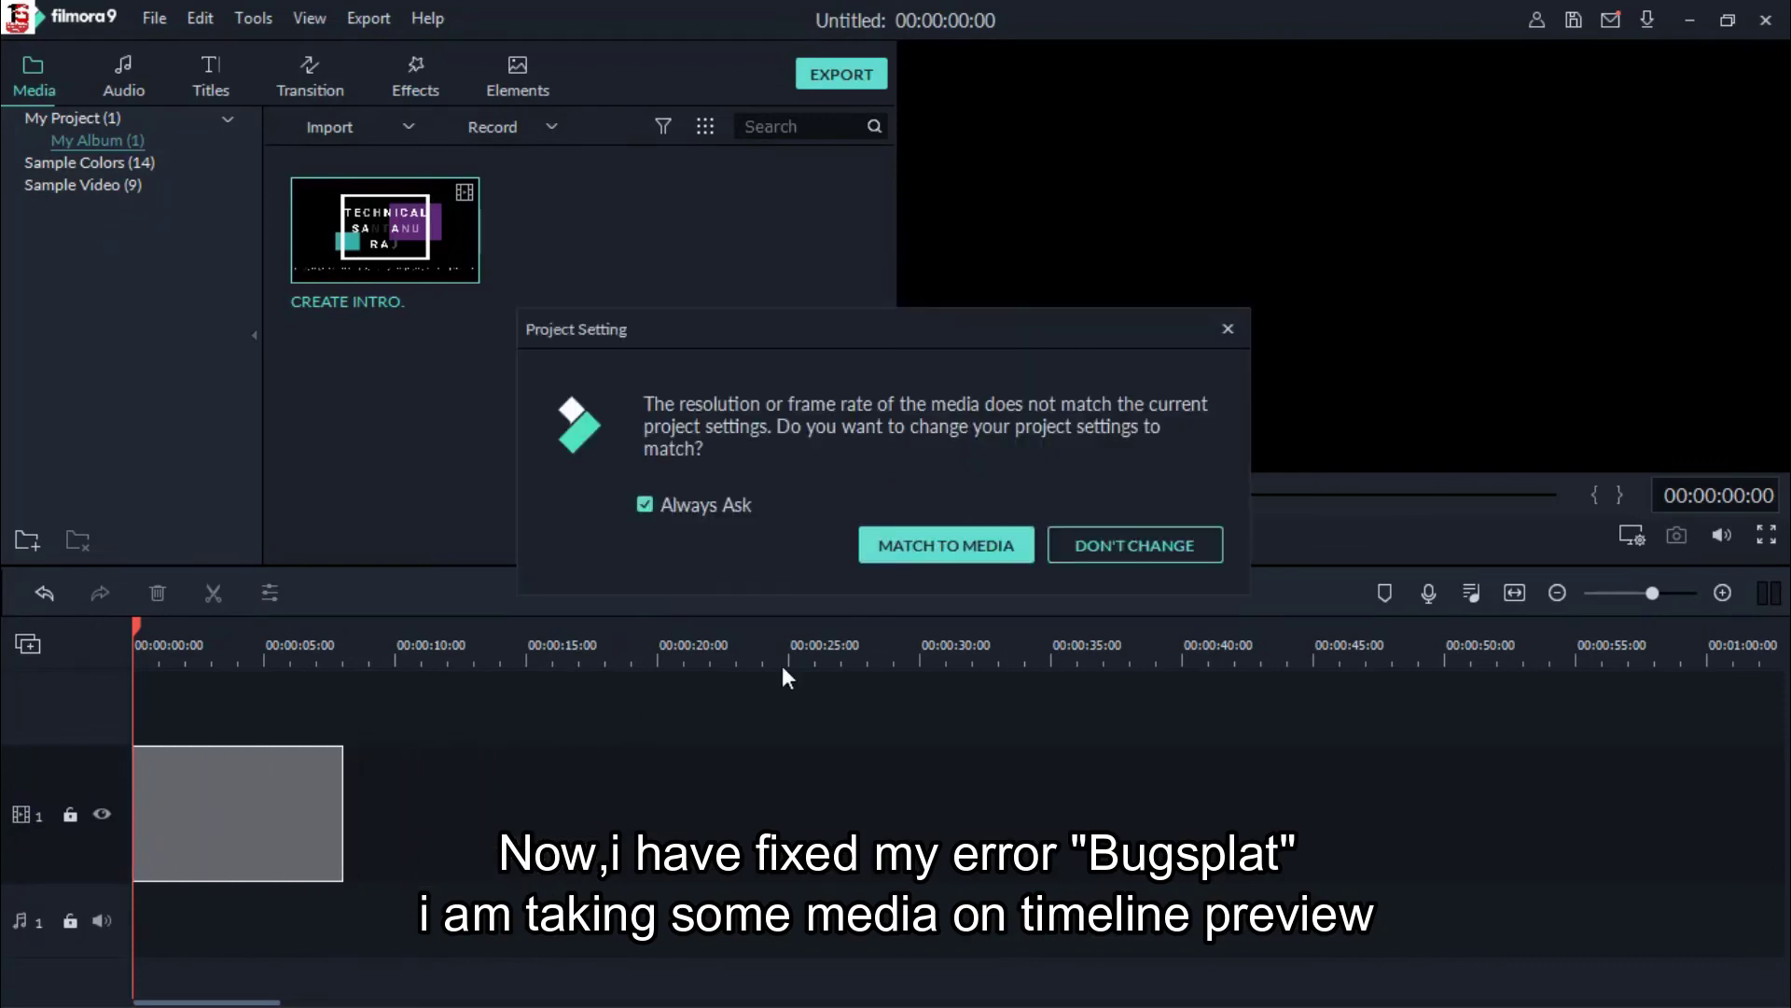
left_click(921, 545)
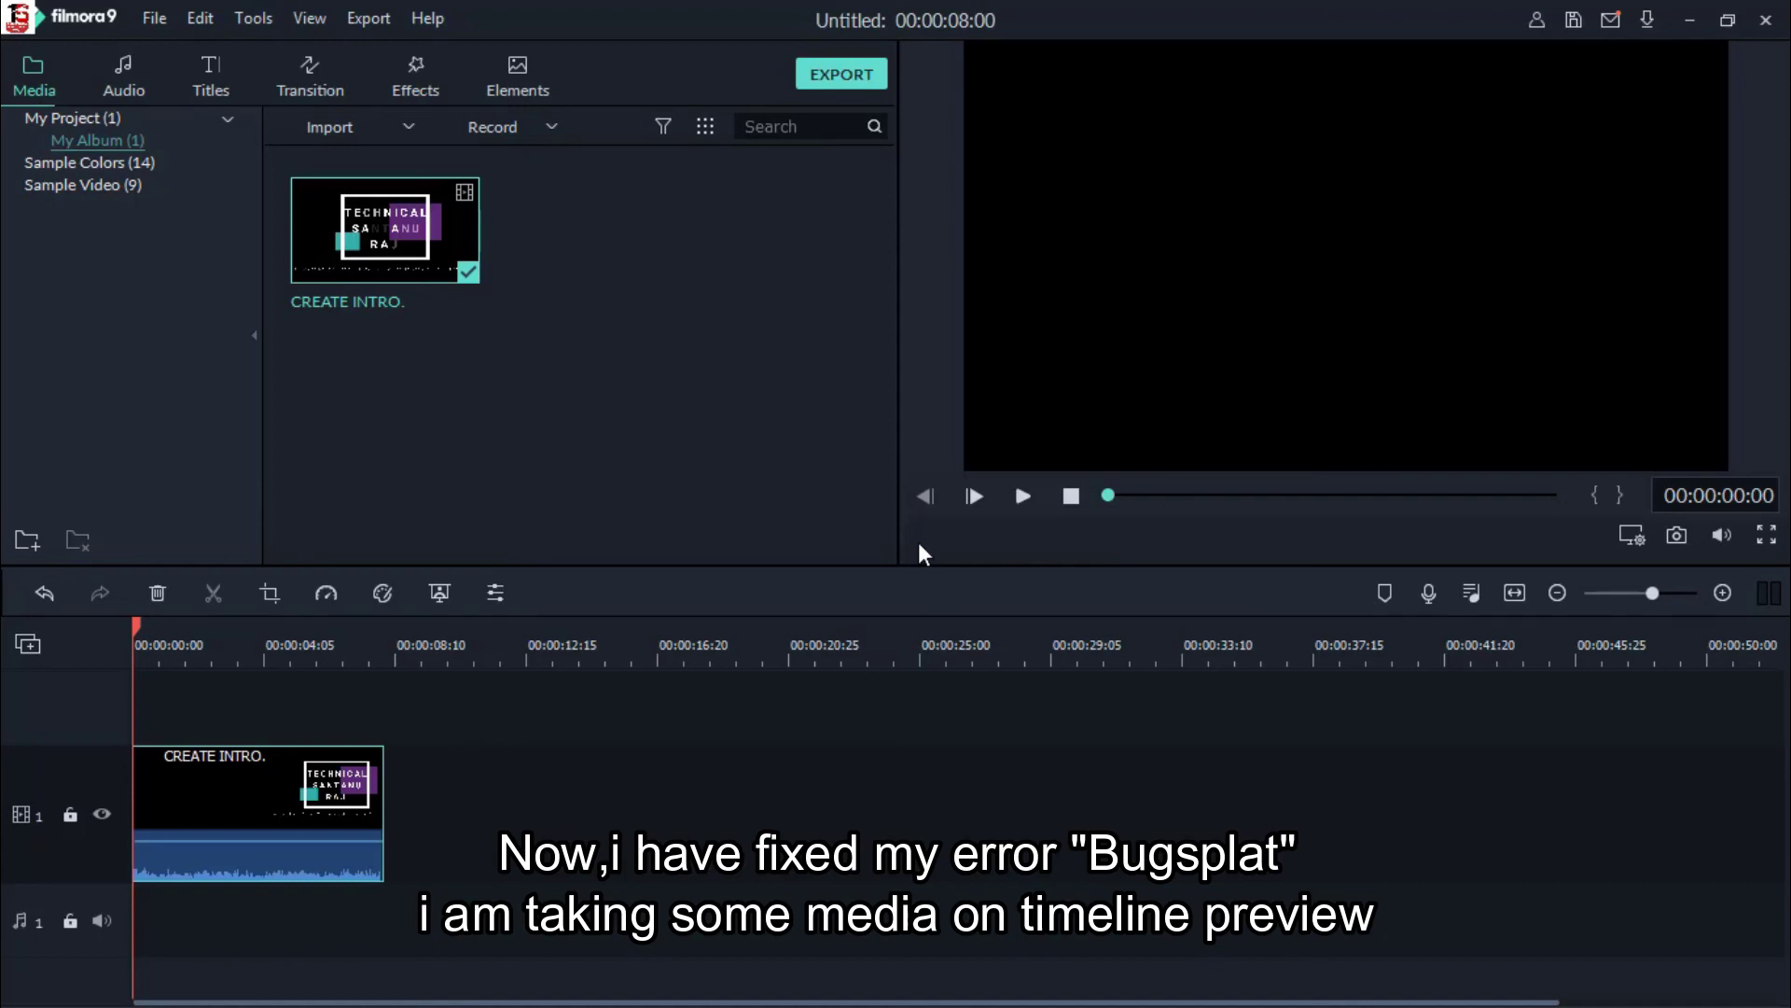
left_click(1021, 501)
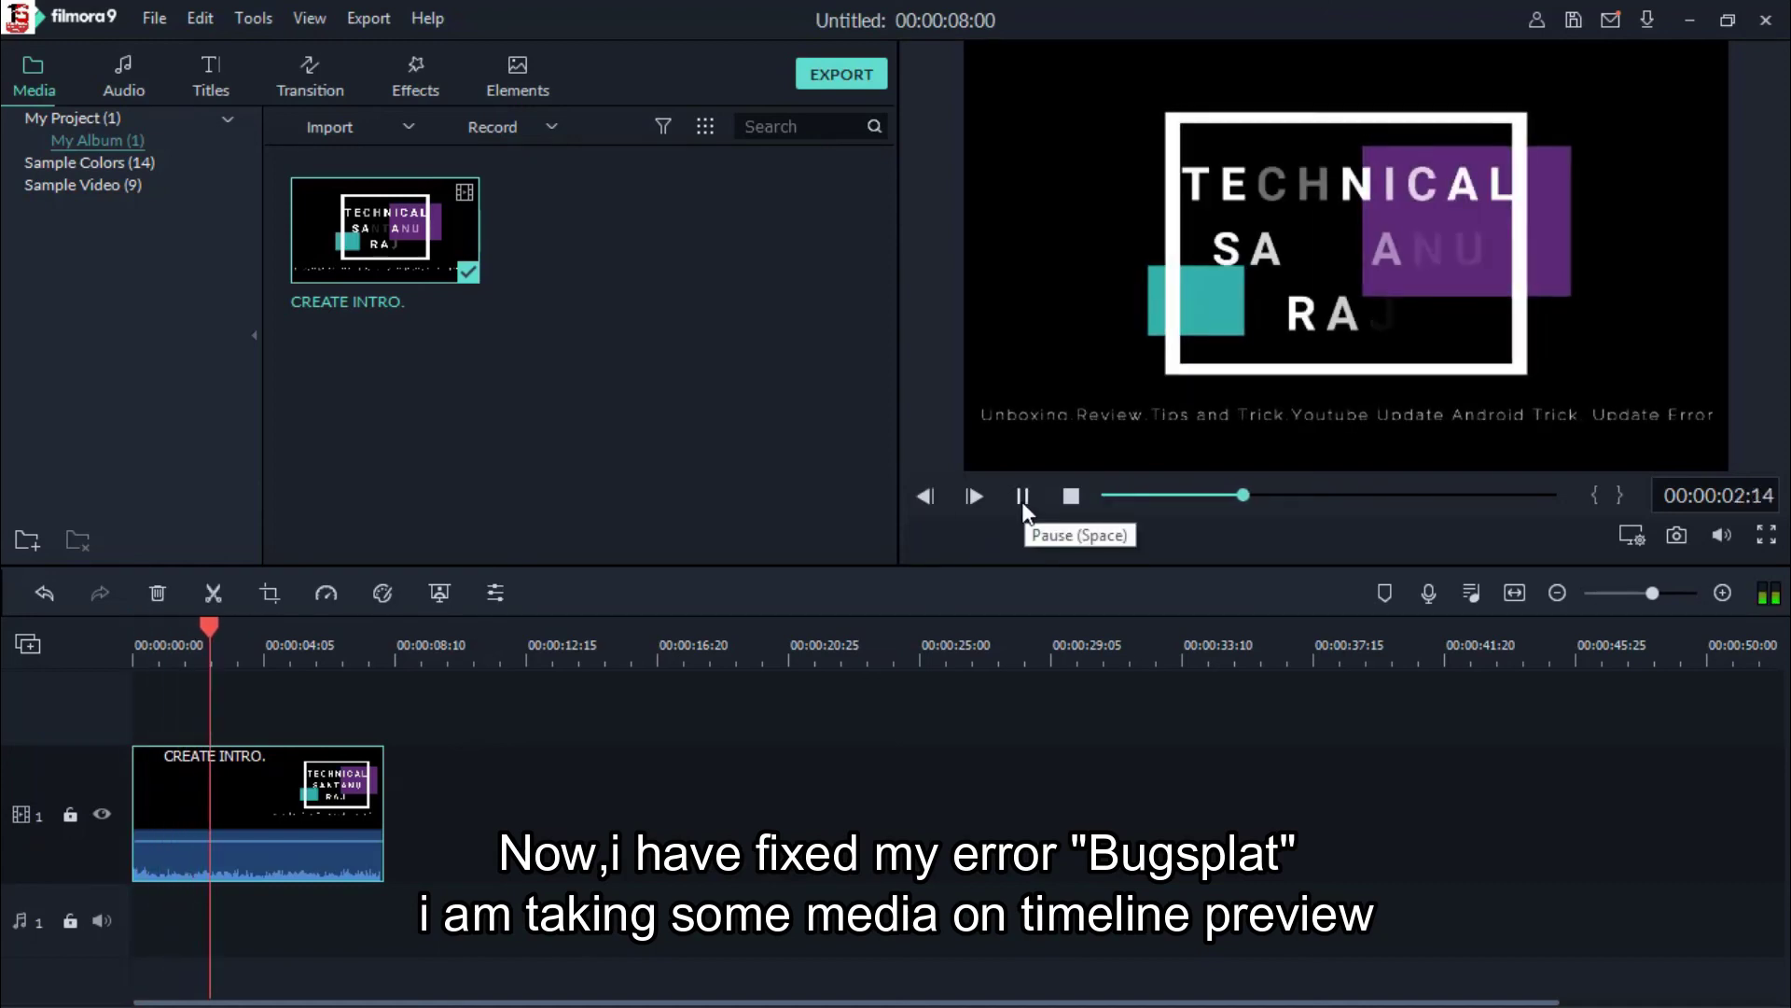
left_click(1022, 497)
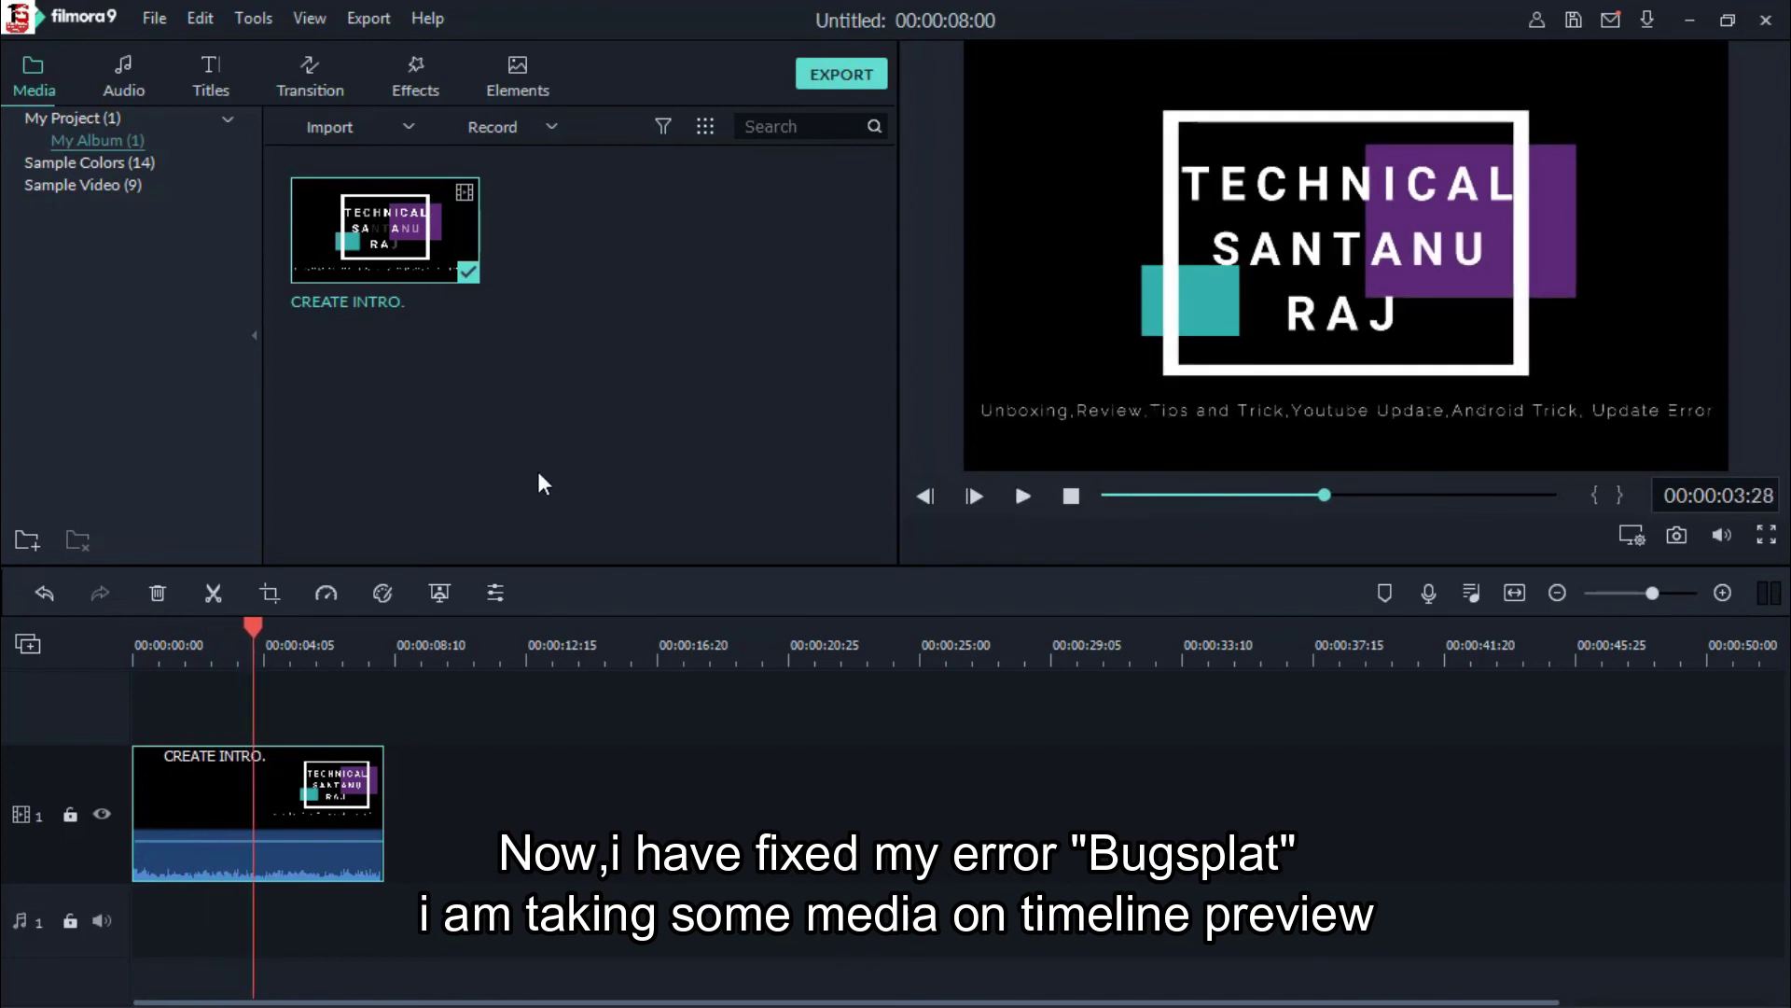